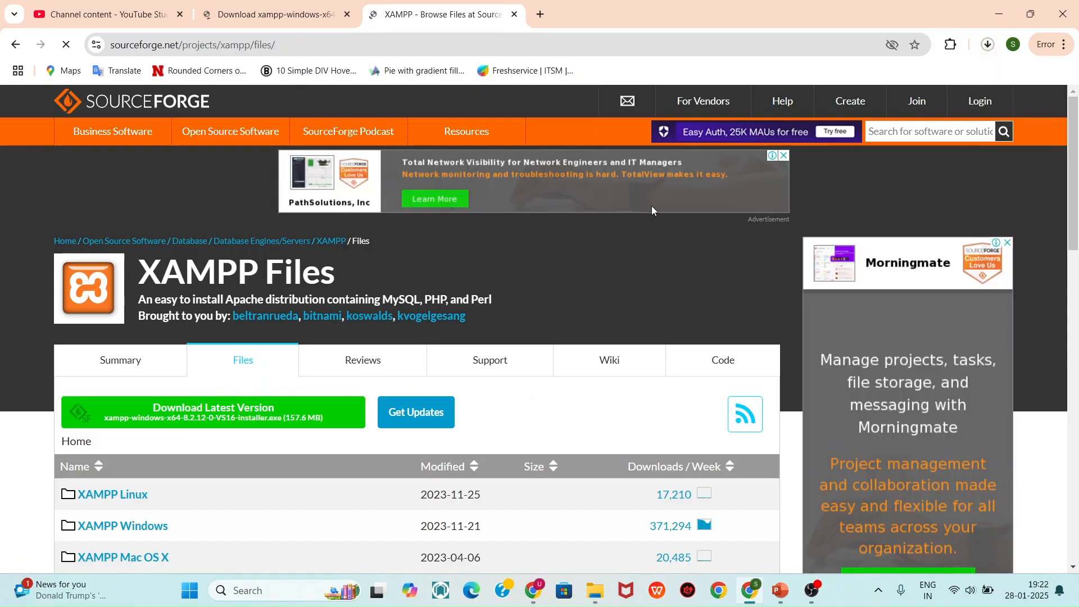
Go to the XAMPP Windows 8.2.12 folder on SourceForge to download the installer
click(989, 49)
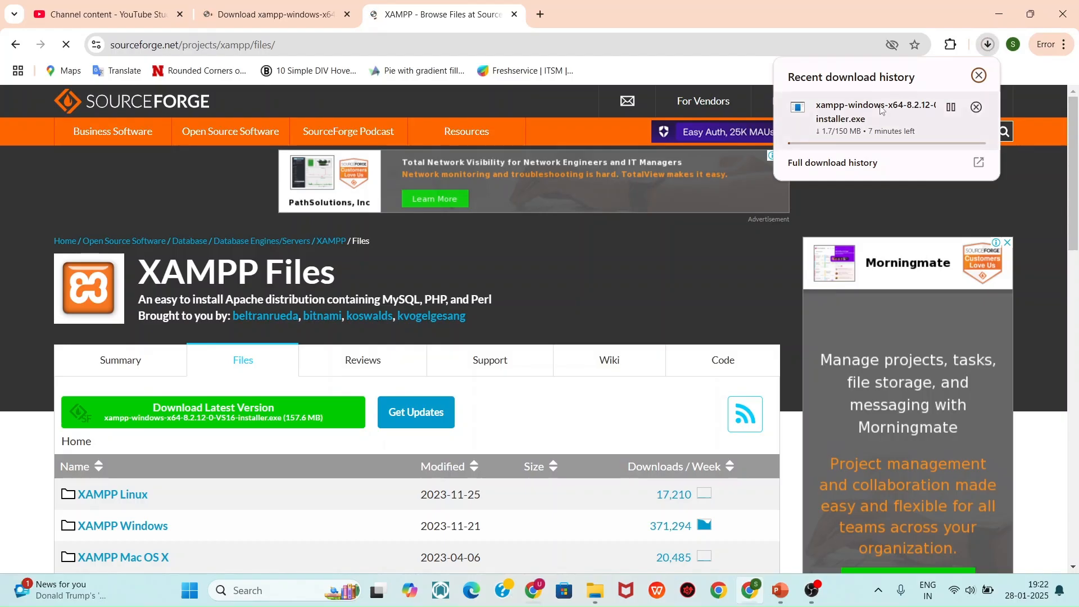
scroll(562, 280, down, 2)
click(121, 404)
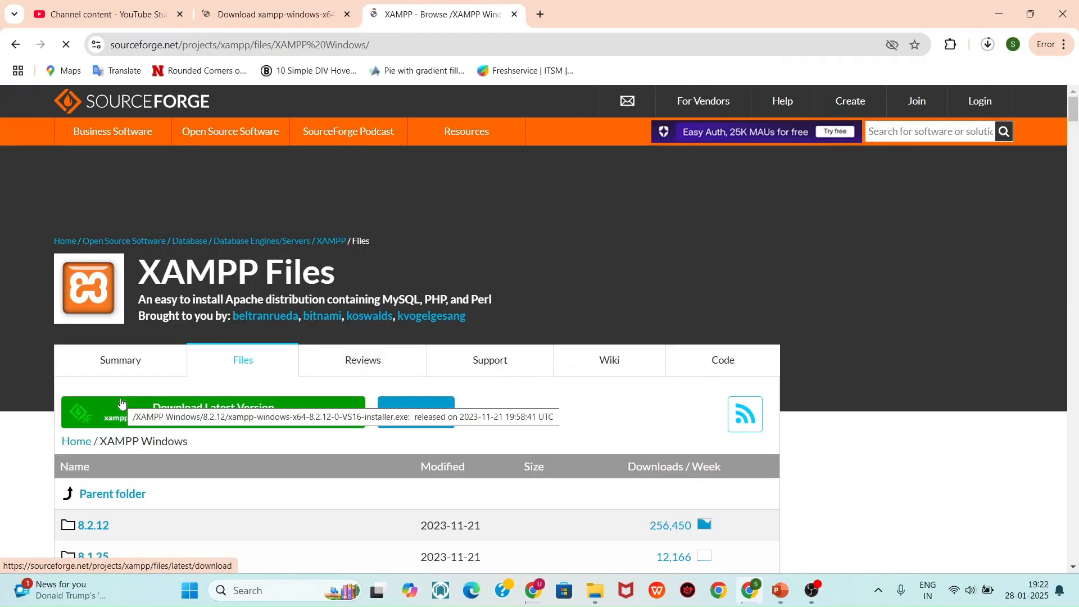
scroll(112, 413, down, 2)
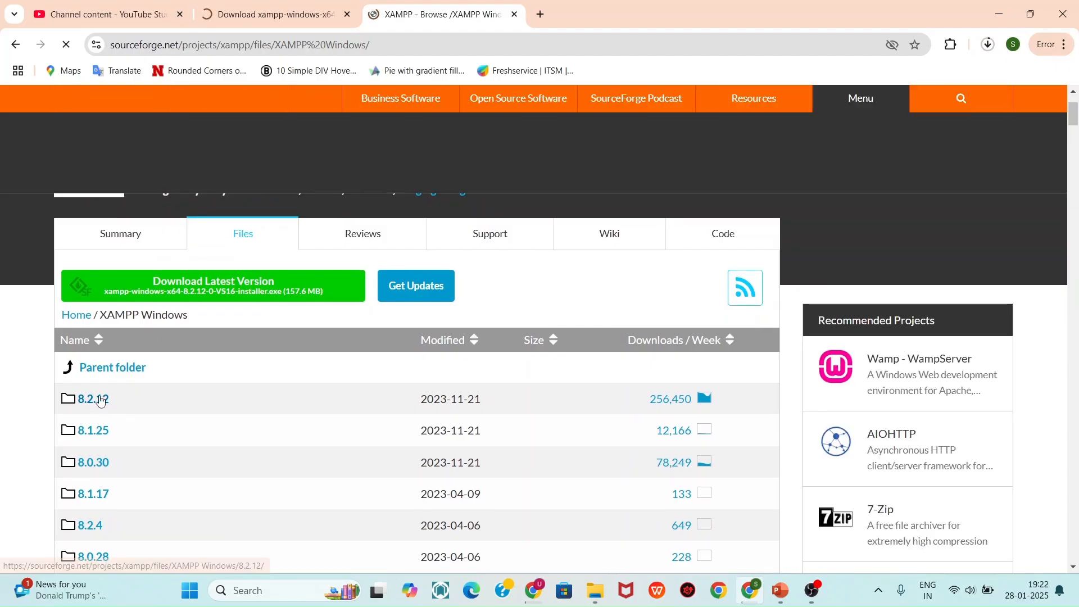
click(100, 400)
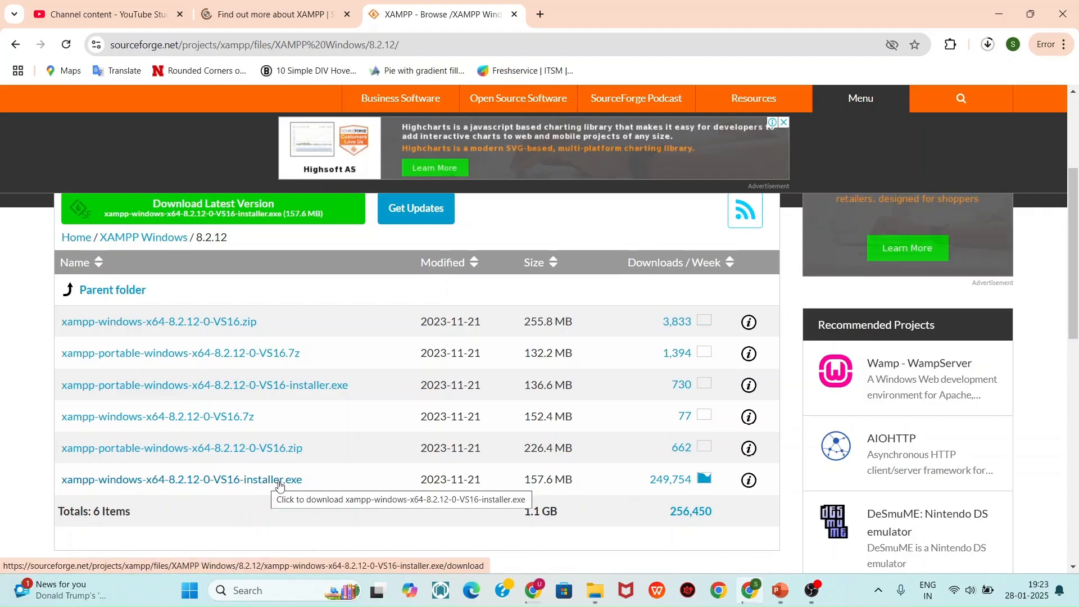
Run the downloaded XAMPP installer, approve UAC, and minimize Chrome
click(989, 47)
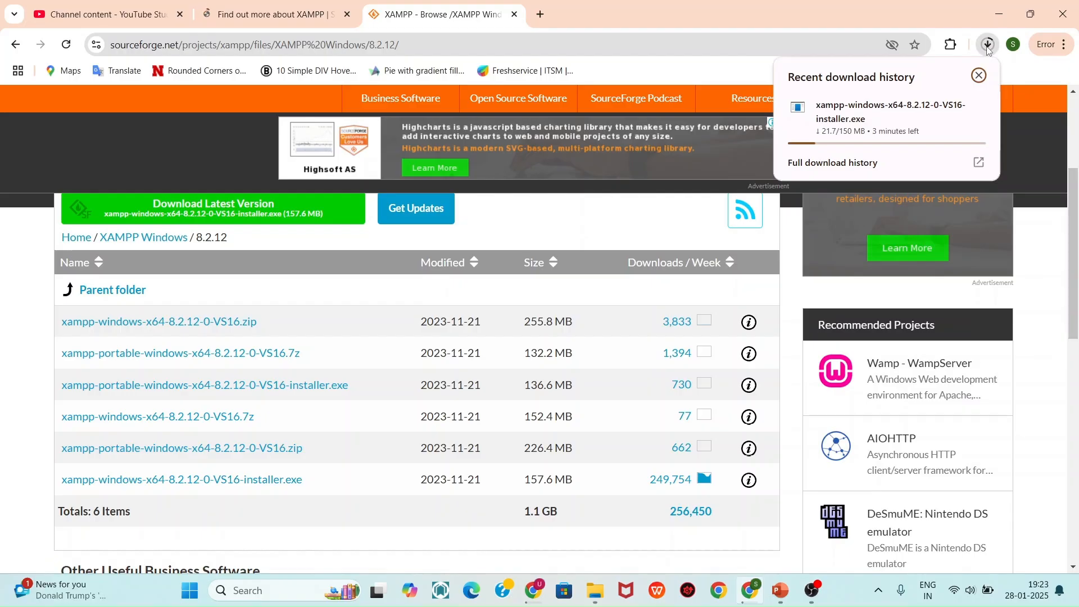
scroll(805, 281, up, 3)
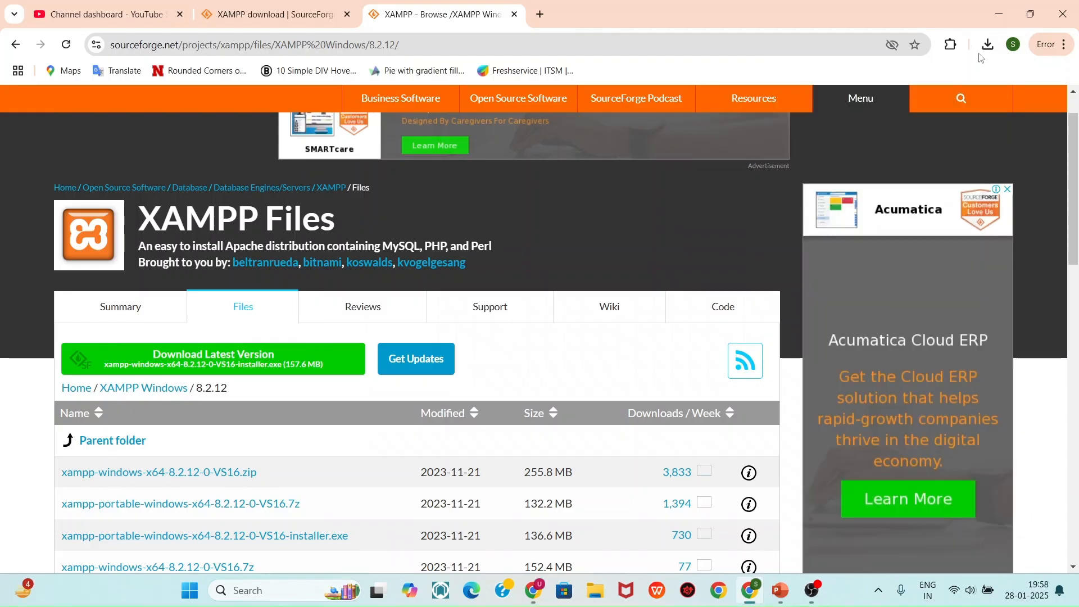
click(988, 45)
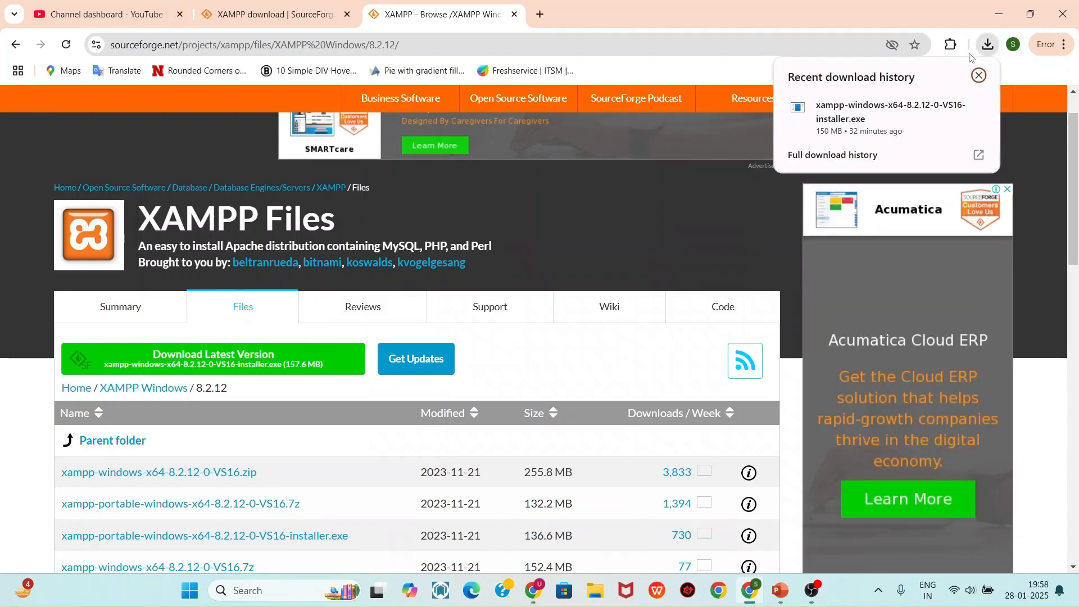
right_click(884, 118)
click(922, 132)
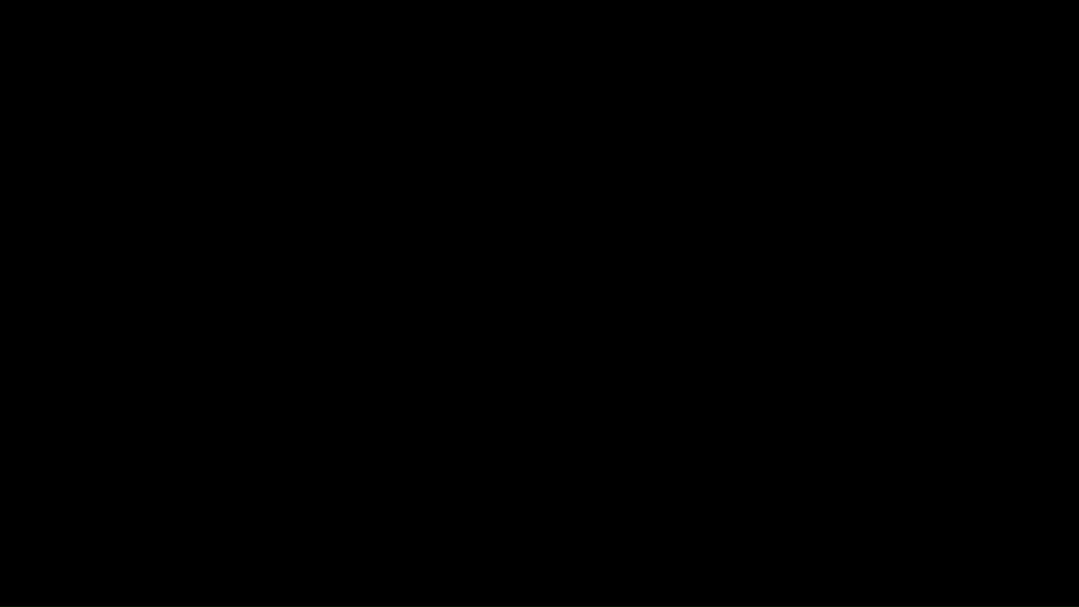
click(473, 420)
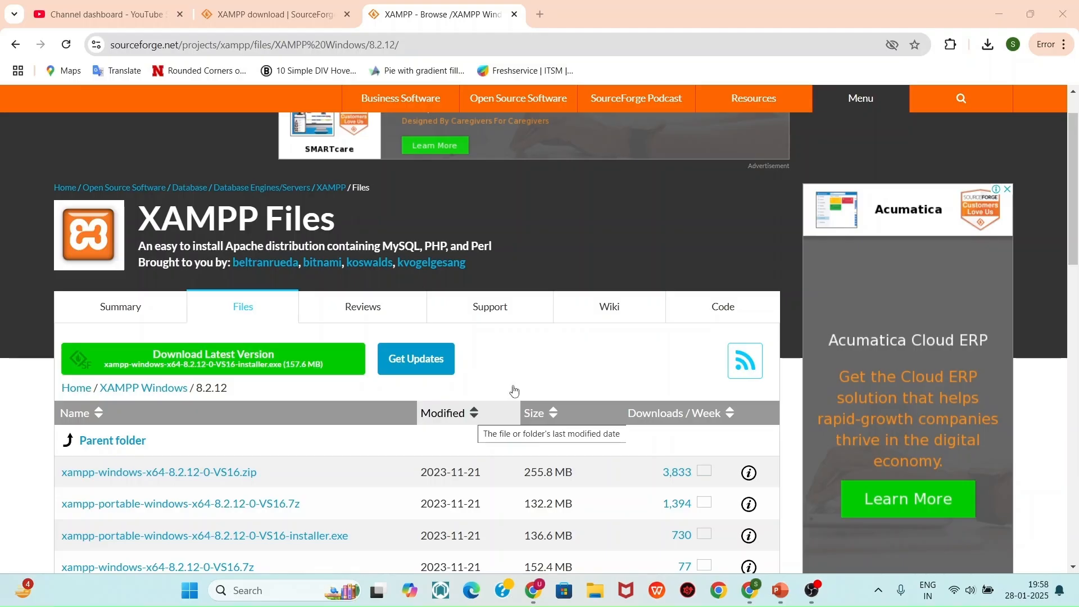
click(996, 14)
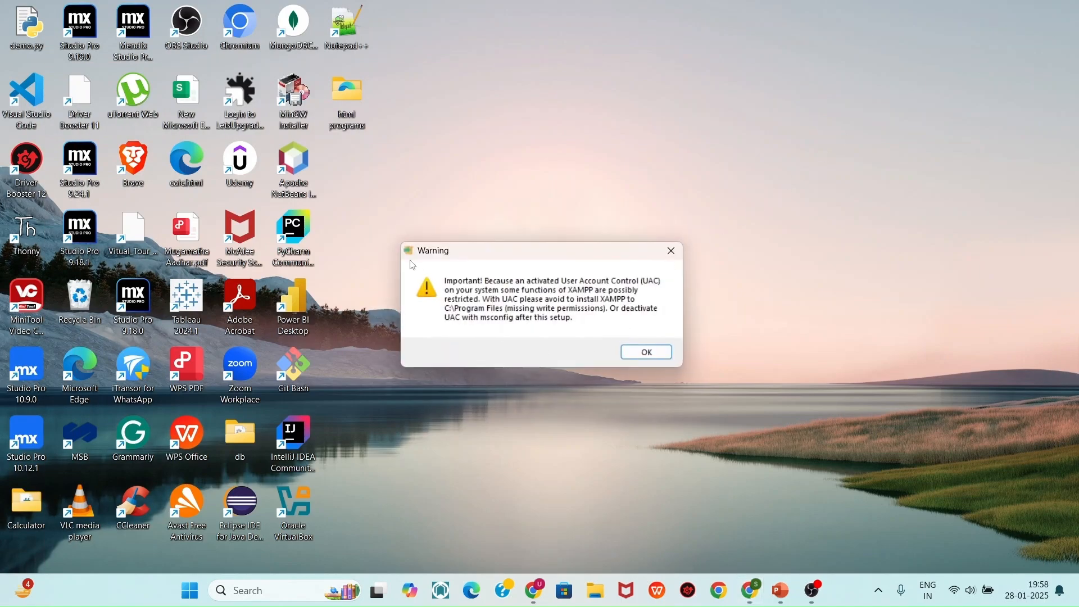
Dismiss the UAC warning, keep the default components, and accept C:\xampp as the install folder
click(648, 353)
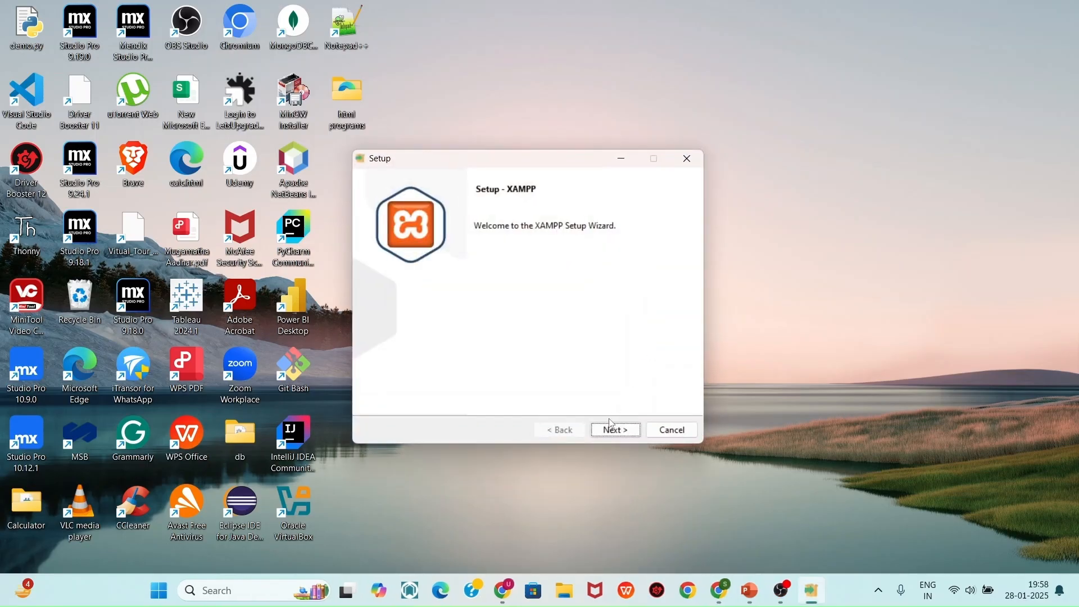
click(612, 432)
click(612, 432)
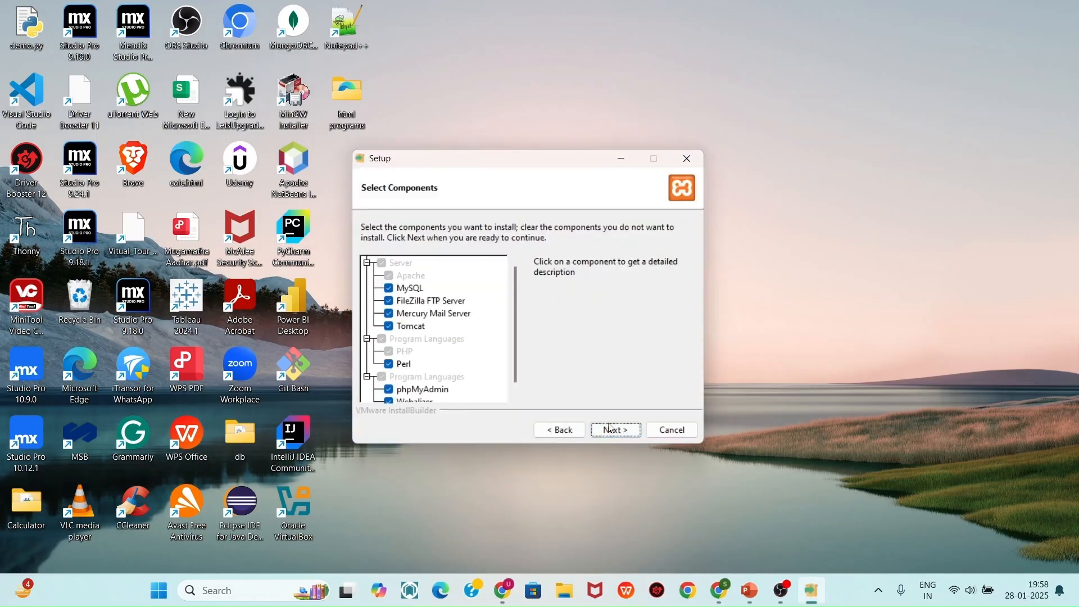
click(614, 430)
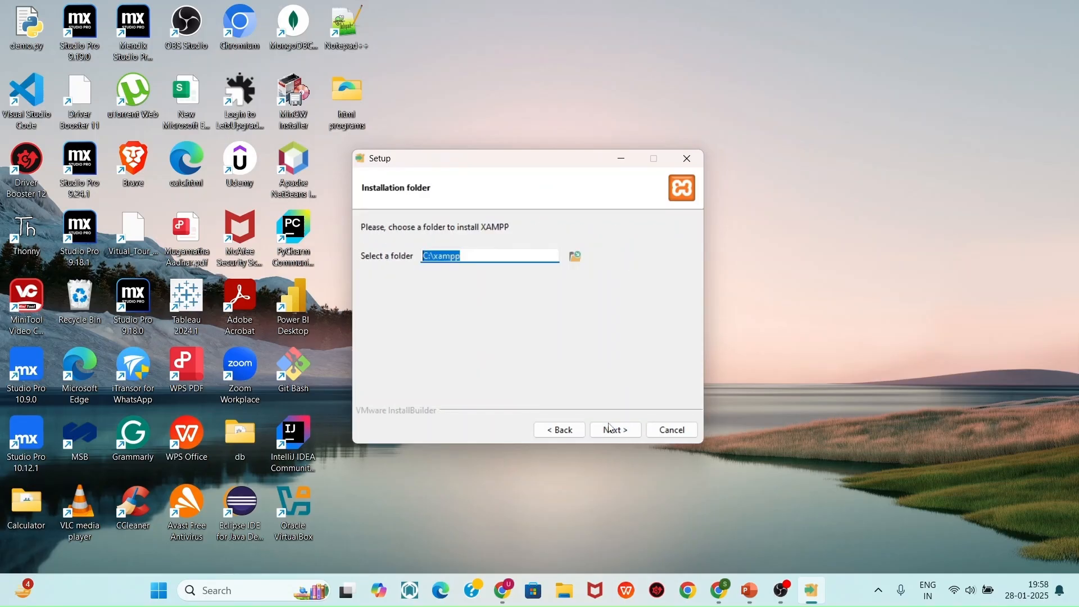
click(612, 430)
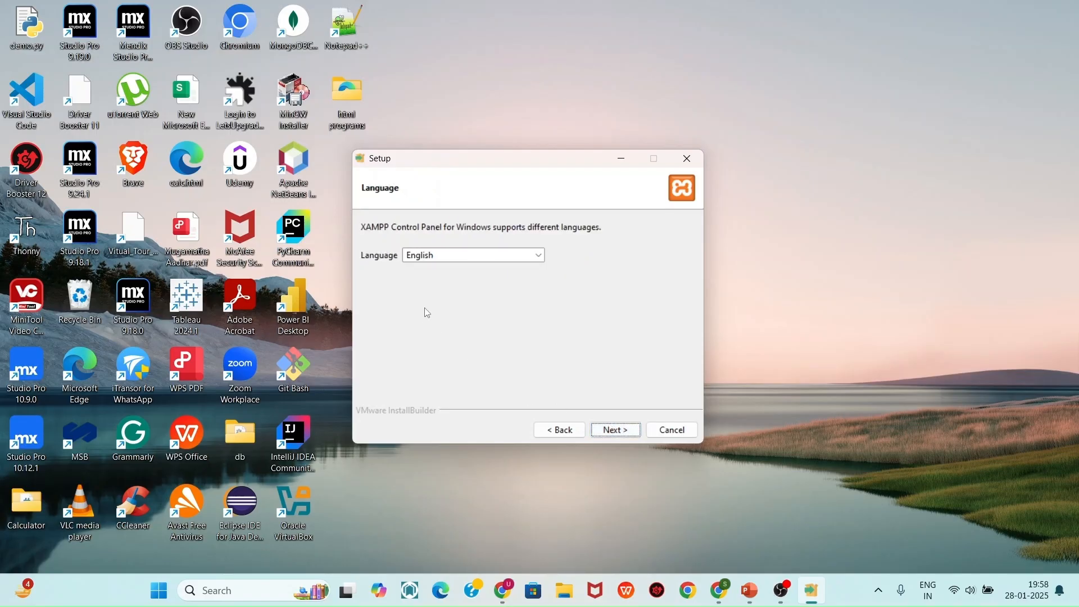
Keep English as the language, install XAMPP, and finish setup to launch the Control Panel
click(442, 257)
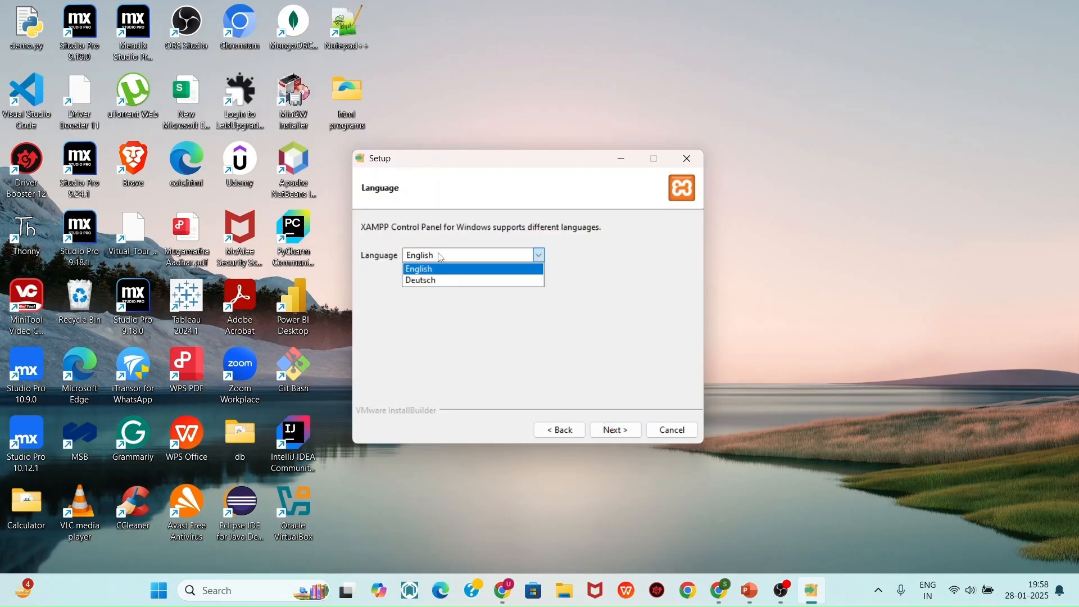
click(443, 257)
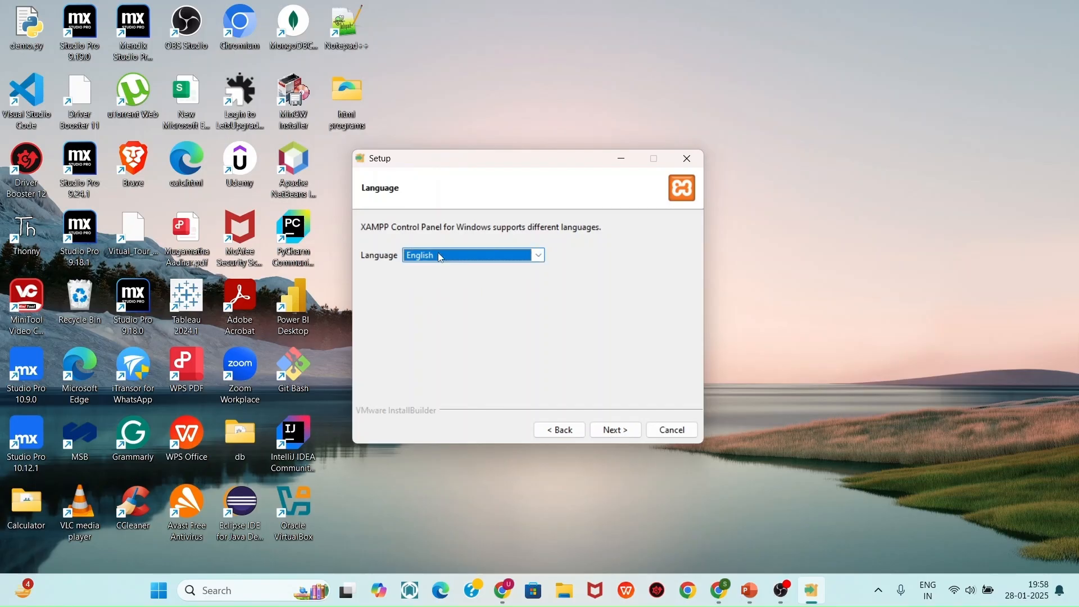
click(636, 440)
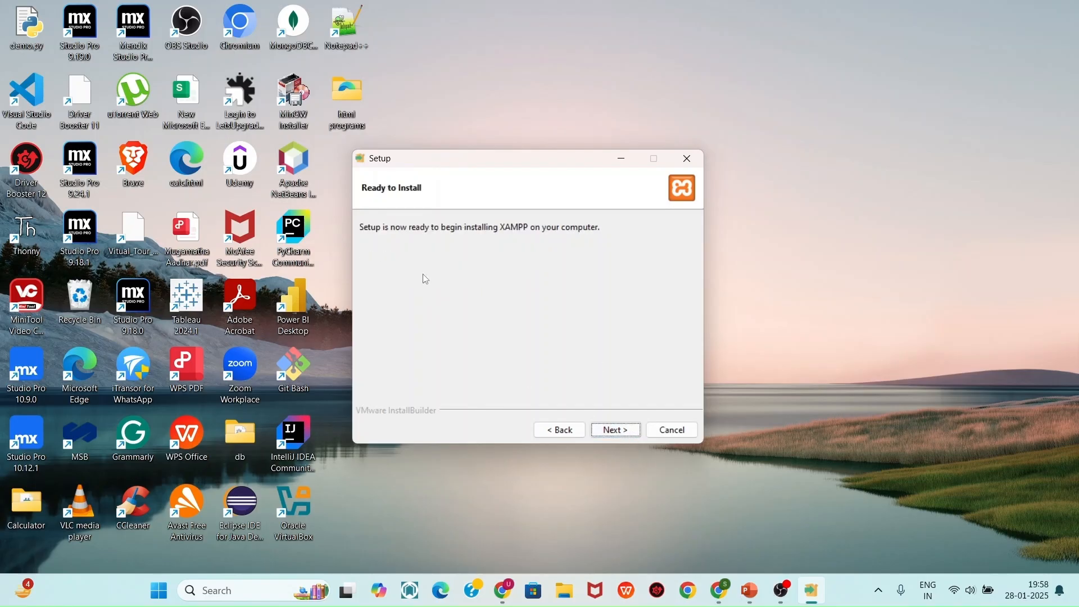
click(609, 433)
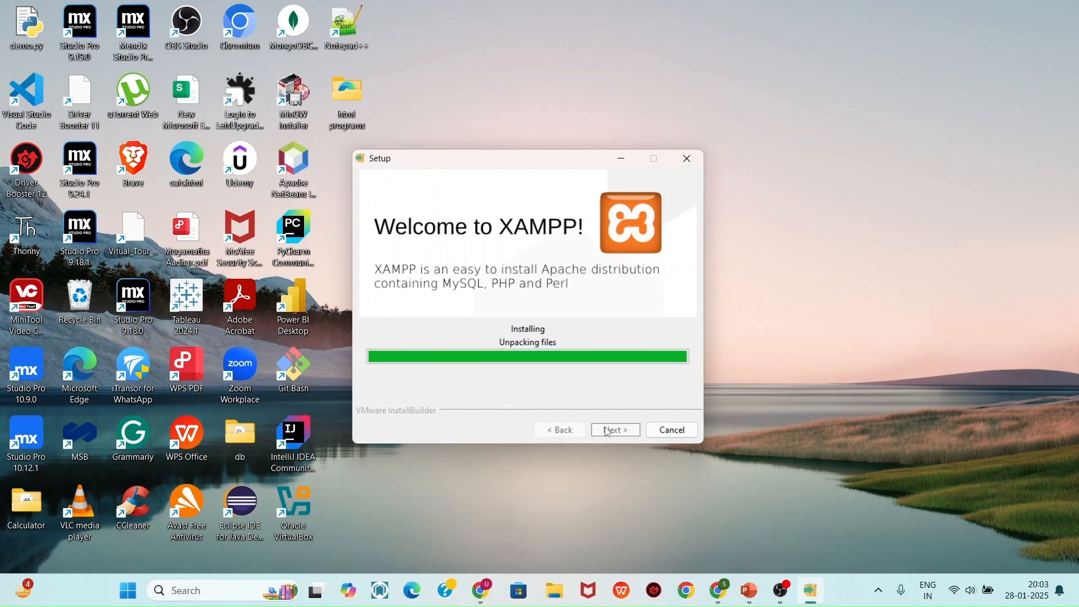
click(616, 432)
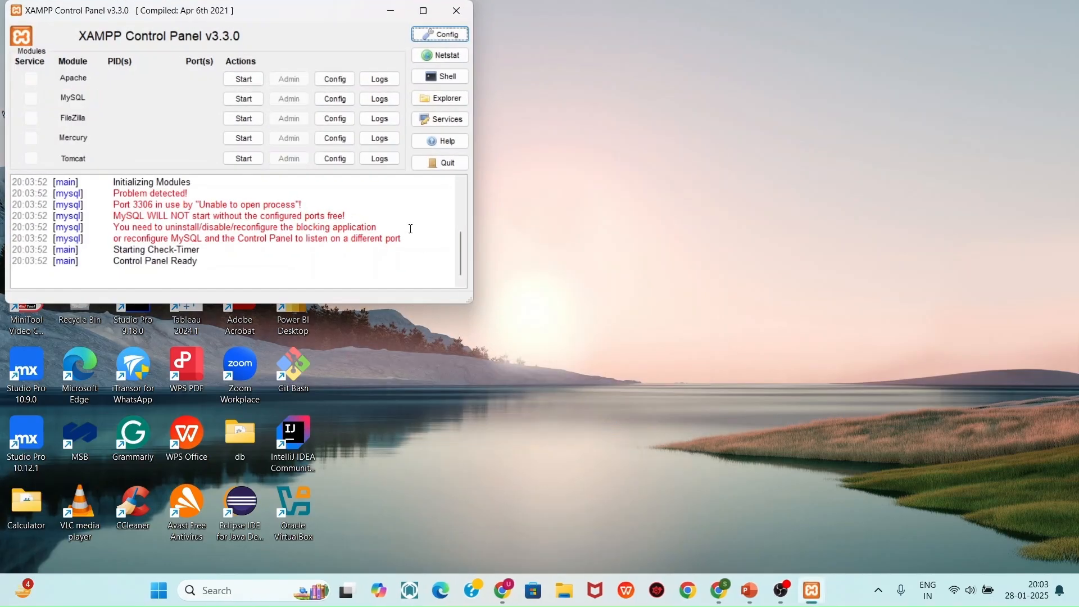
Start Apache, try MySQL (it shuts down unexpectedly), then stop Apache and close the panel
drag(244, 19, 578, 207)
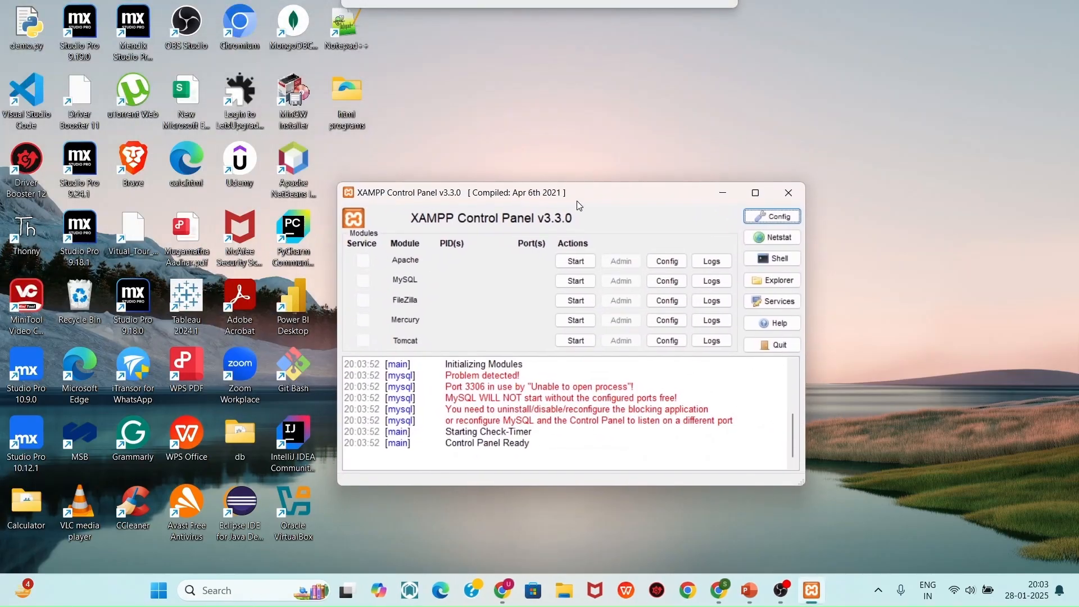
click(577, 263)
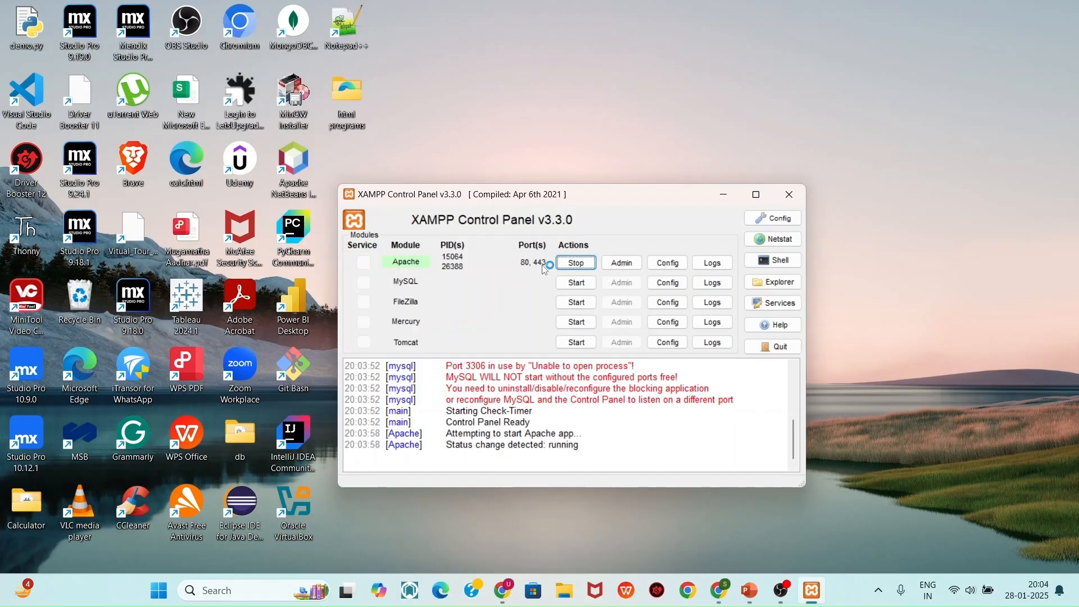
click(566, 292)
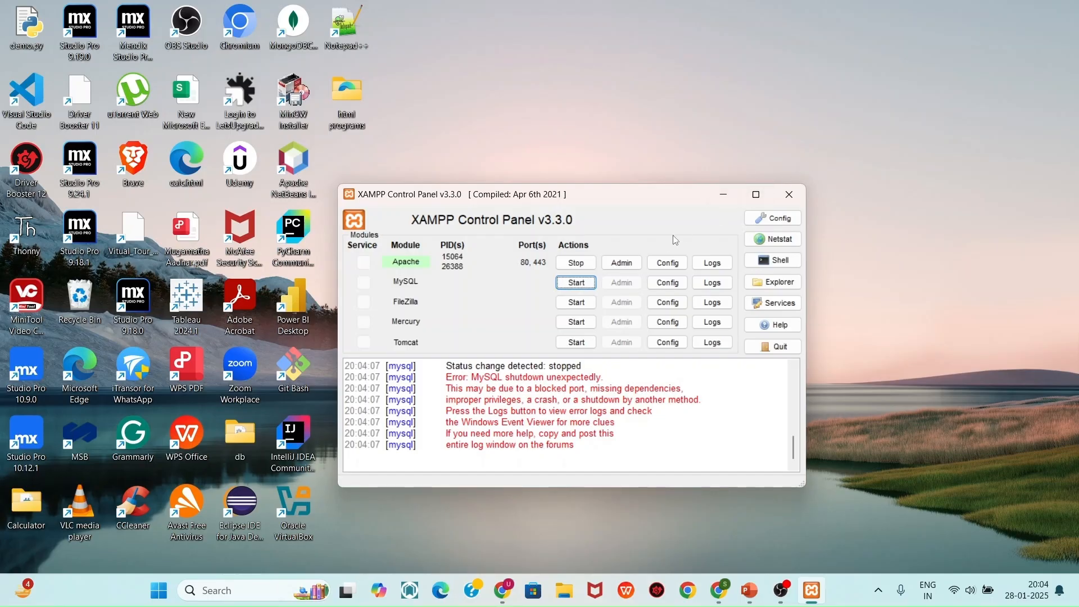
click(584, 269)
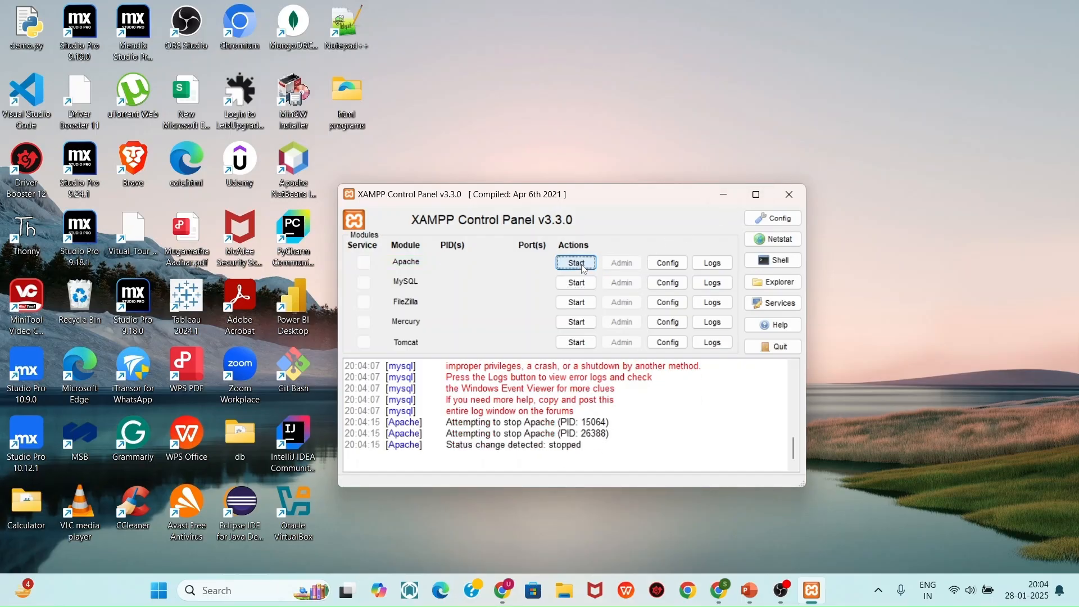
click(791, 197)
Quit XAMPP from its tray icon and dismiss the access-denied error
click(880, 590)
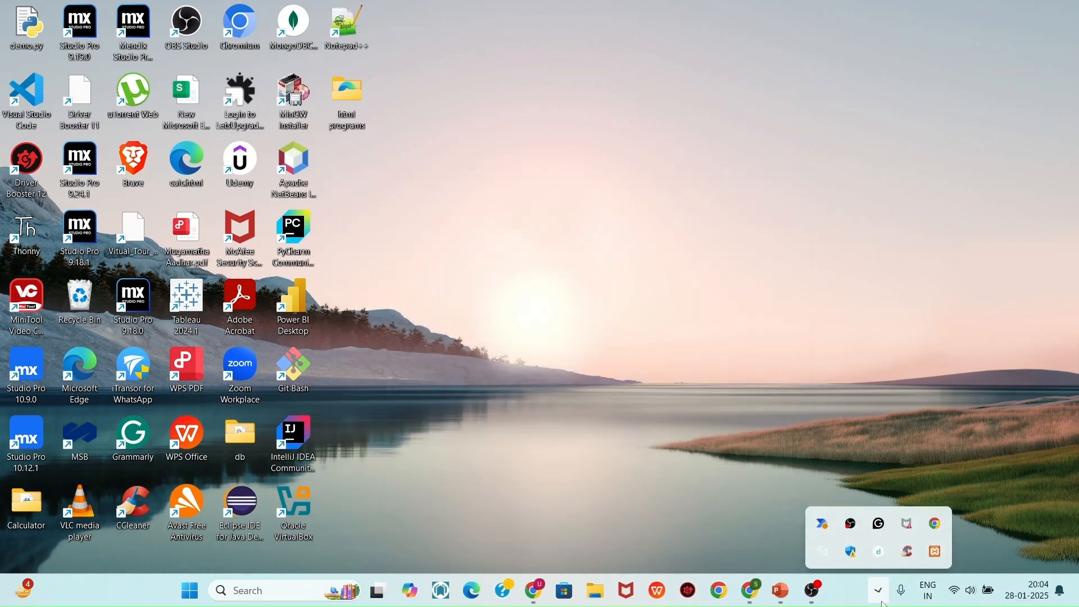
right_click(937, 552)
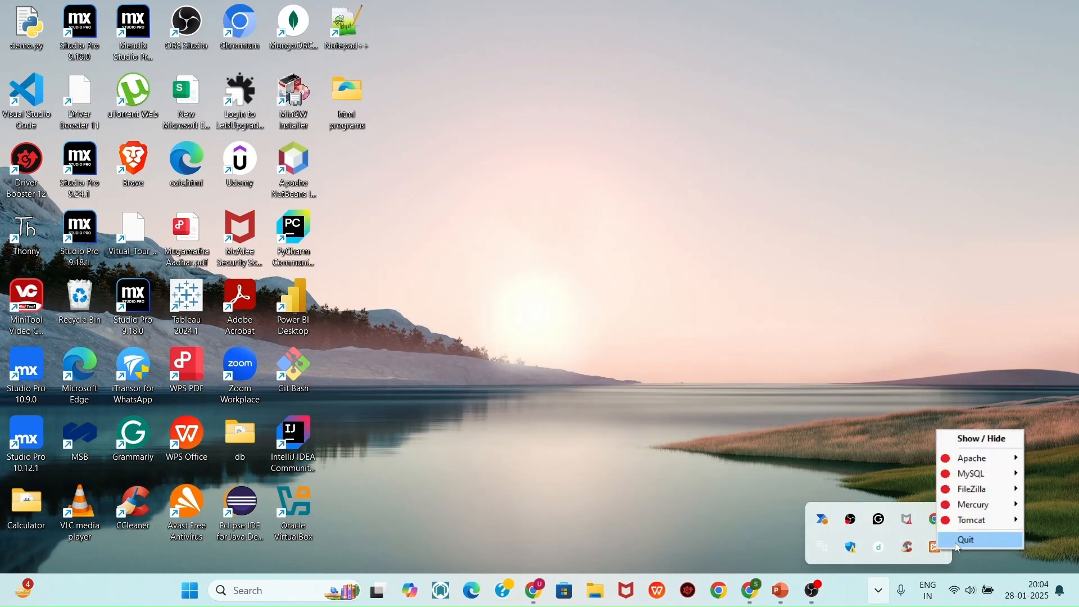
click(962, 542)
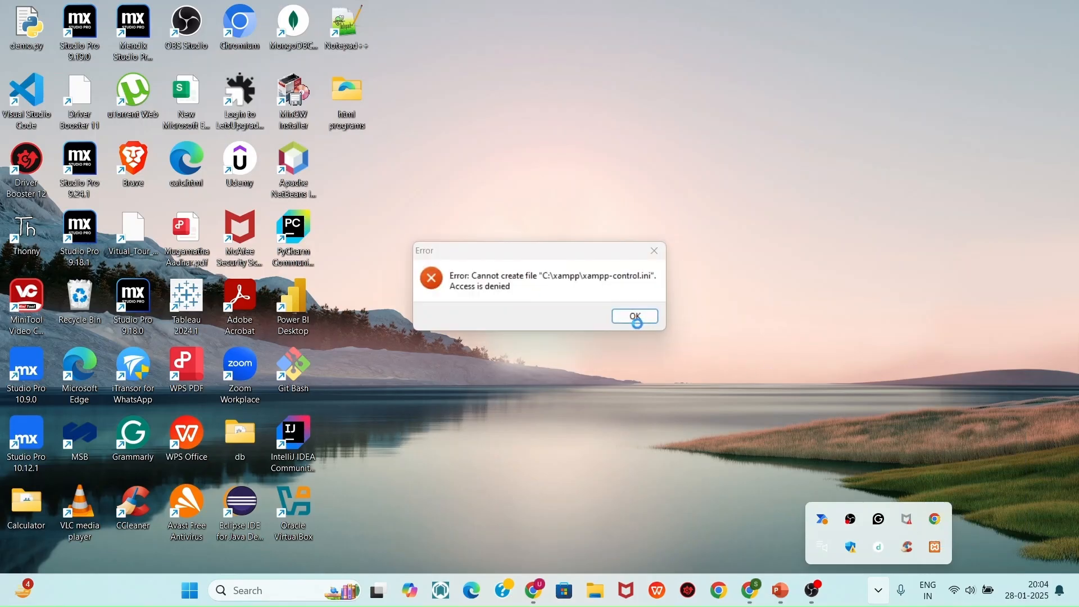
click(633, 317)
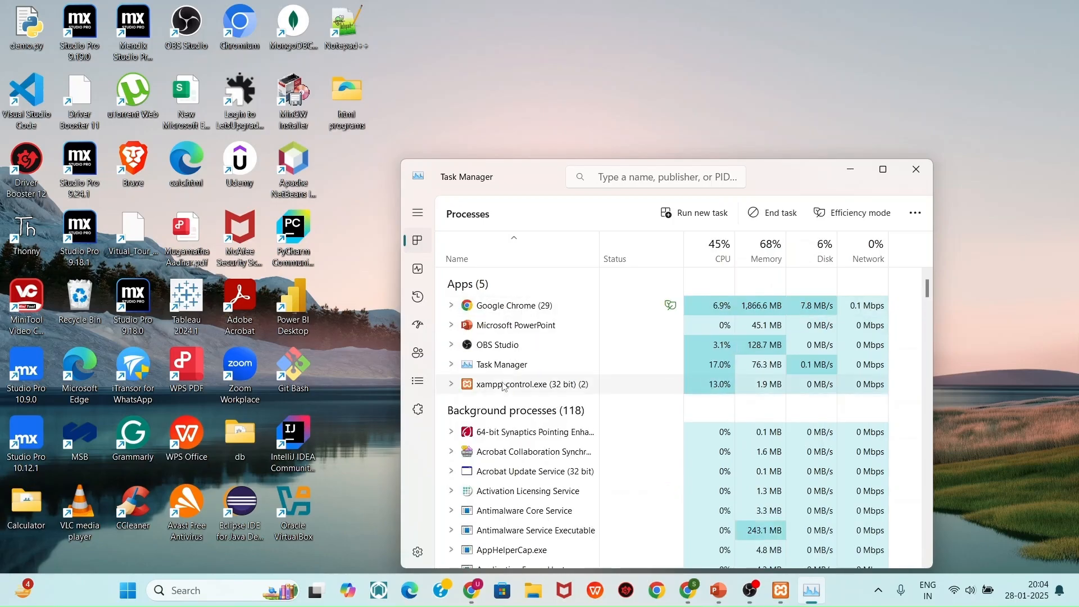
End the xampp-control.exe process in Task Manager and close Task Manager
right_click(505, 387)
click(537, 409)
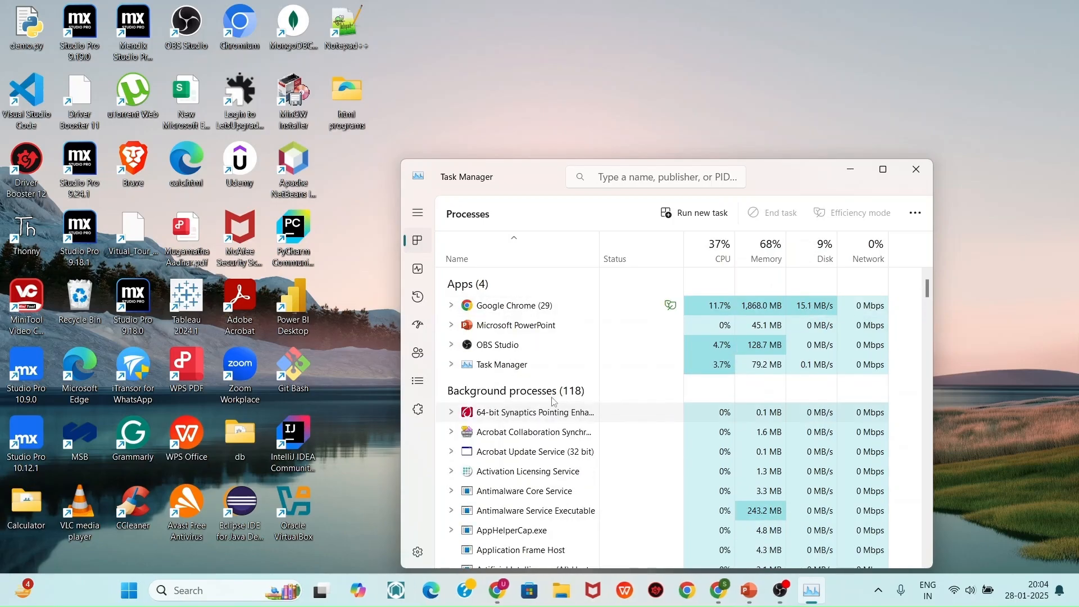
click(907, 172)
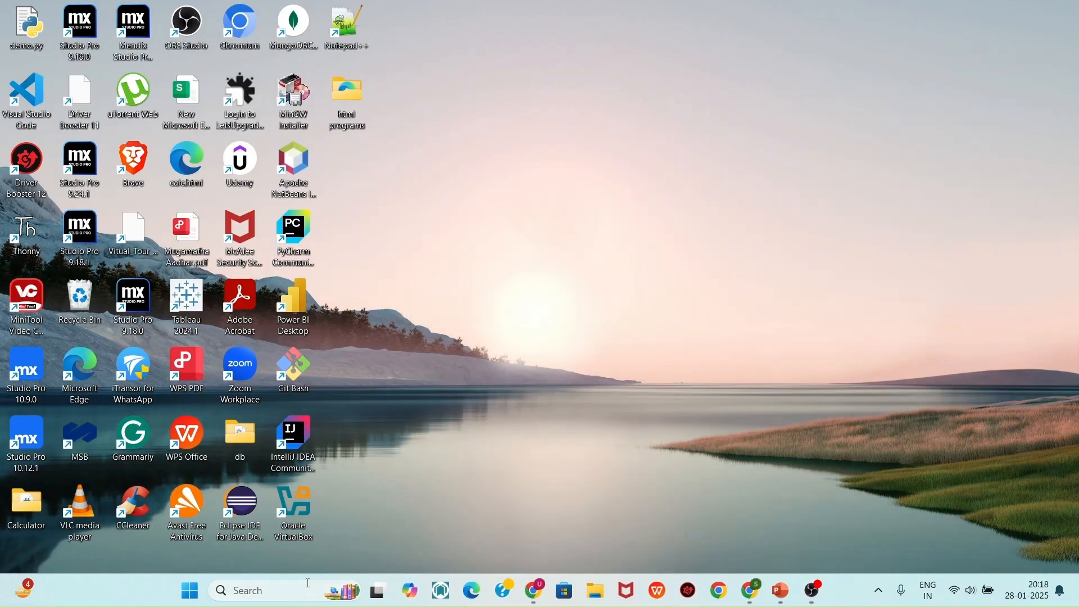
Run XAMPP Control Panel as administrator and start Apache, then MySQL, which fails again
click(308, 589)
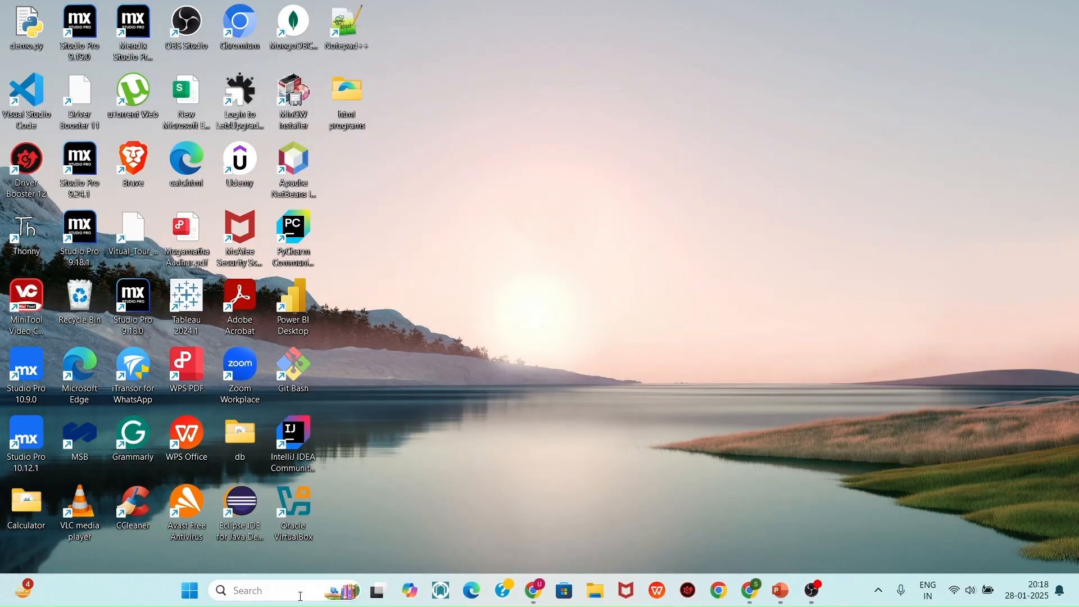
text(xampp)
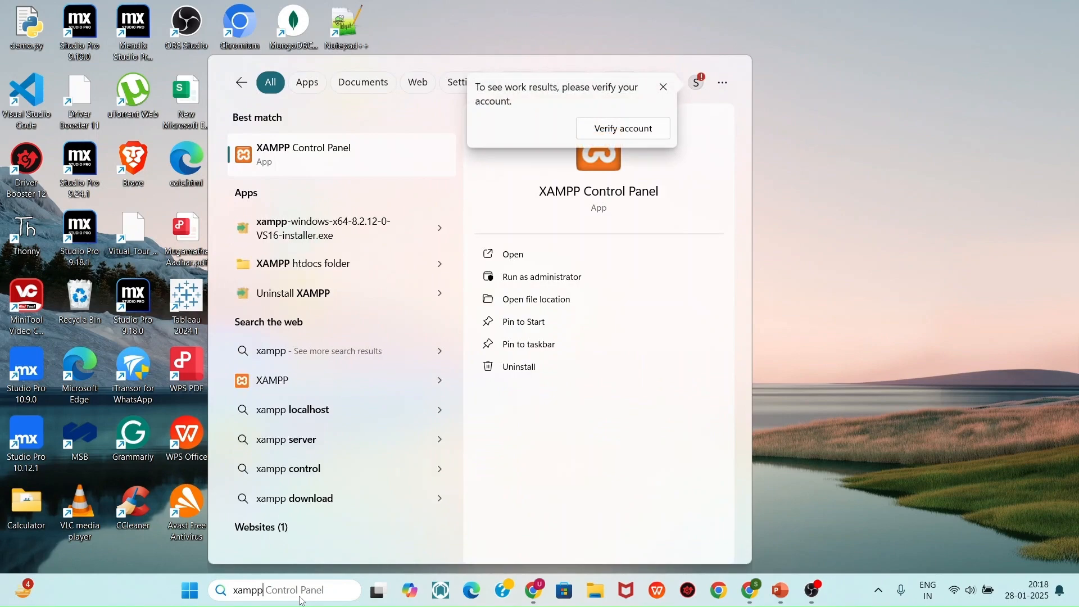
click(577, 285)
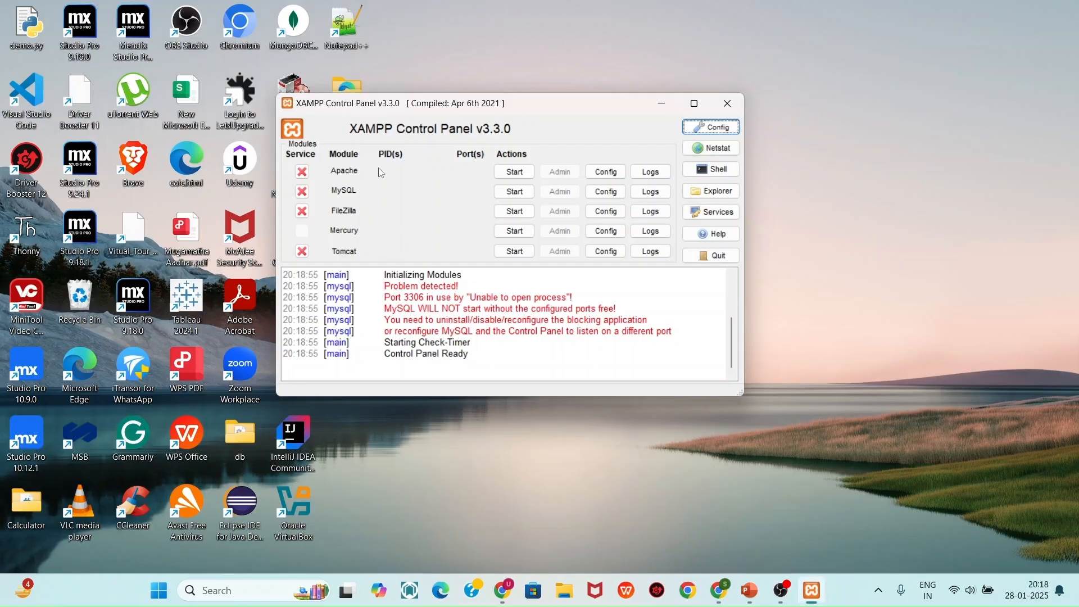
click(505, 173)
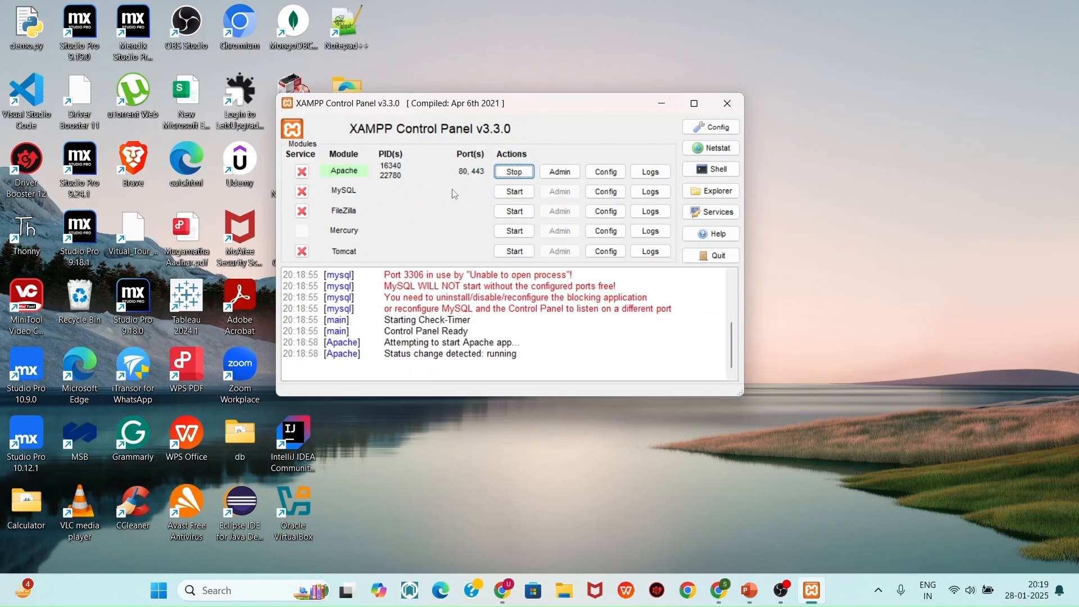
click(515, 192)
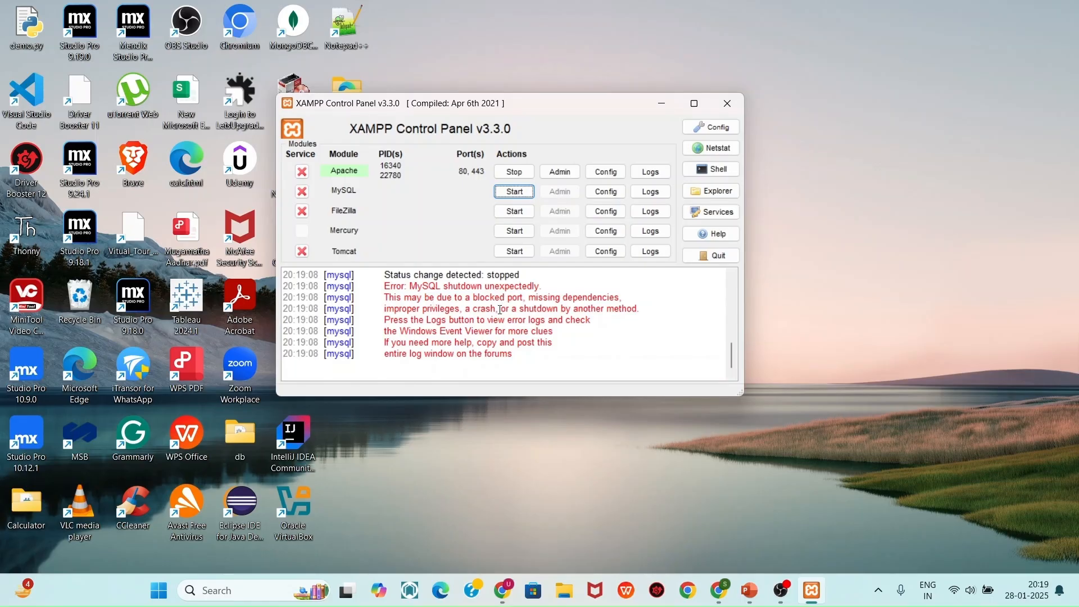
Launch MySQL Workbench from a 'mysq' search
click(301, 599)
text(mysq)
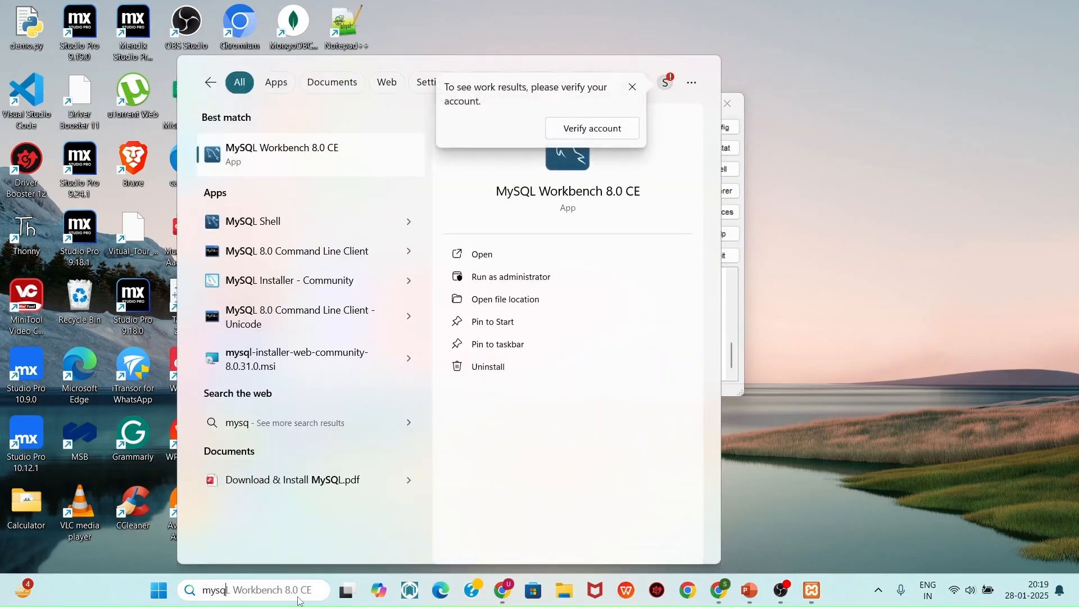
click(319, 141)
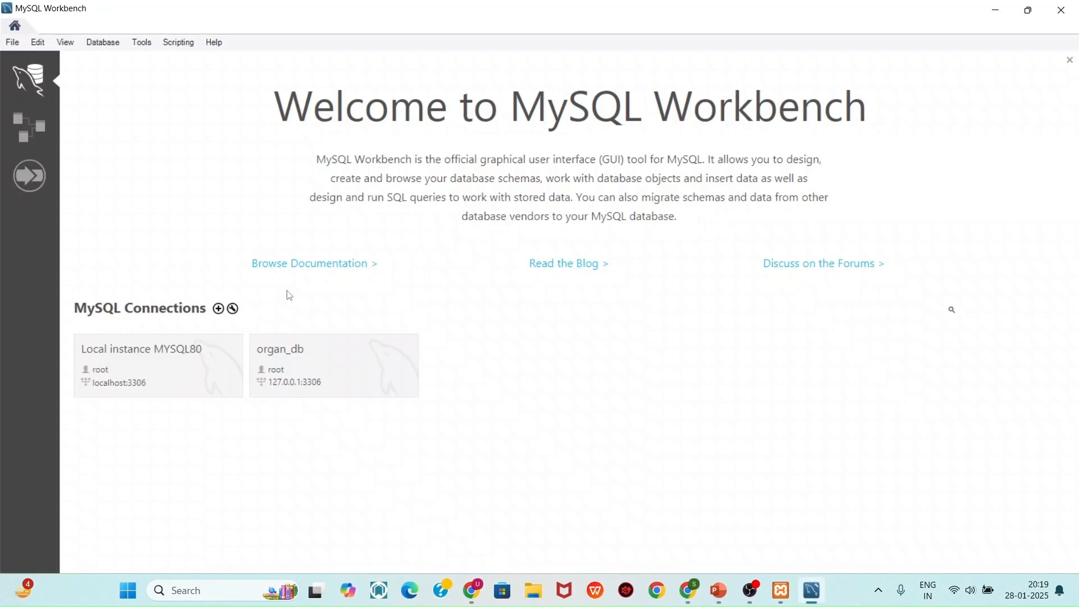
Start and cancel a new connection, then show MySQL's Config file list in XAMPP
click(218, 308)
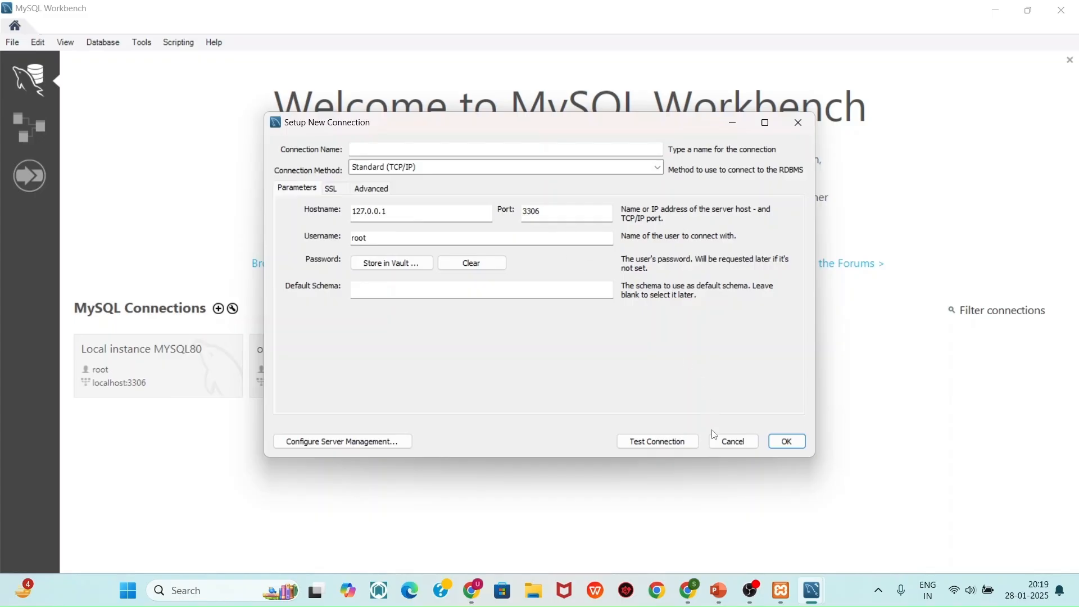
click(787, 442)
click(996, 10)
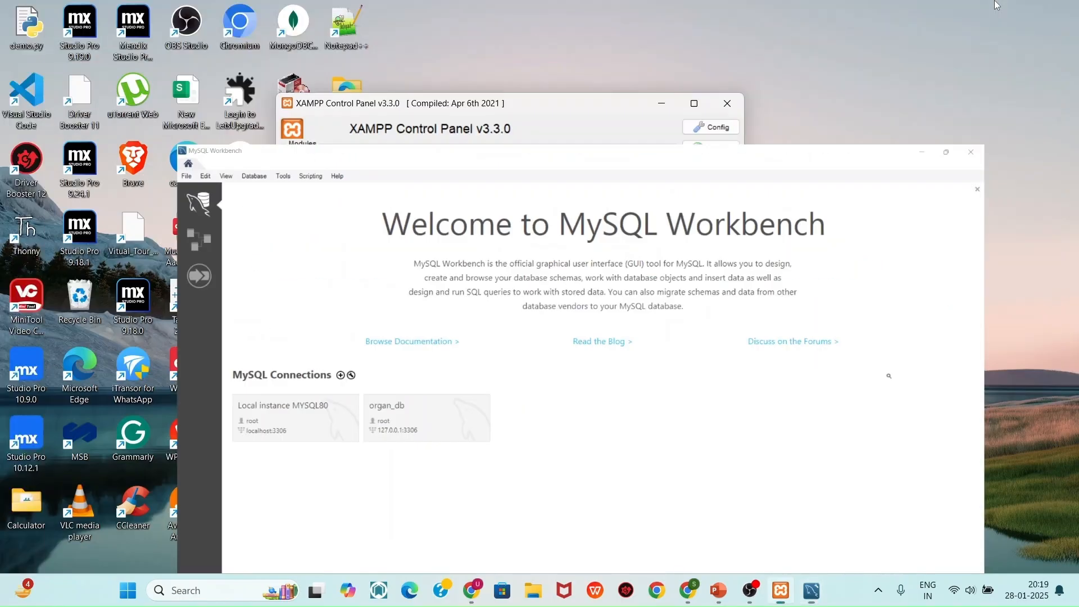
click(612, 193)
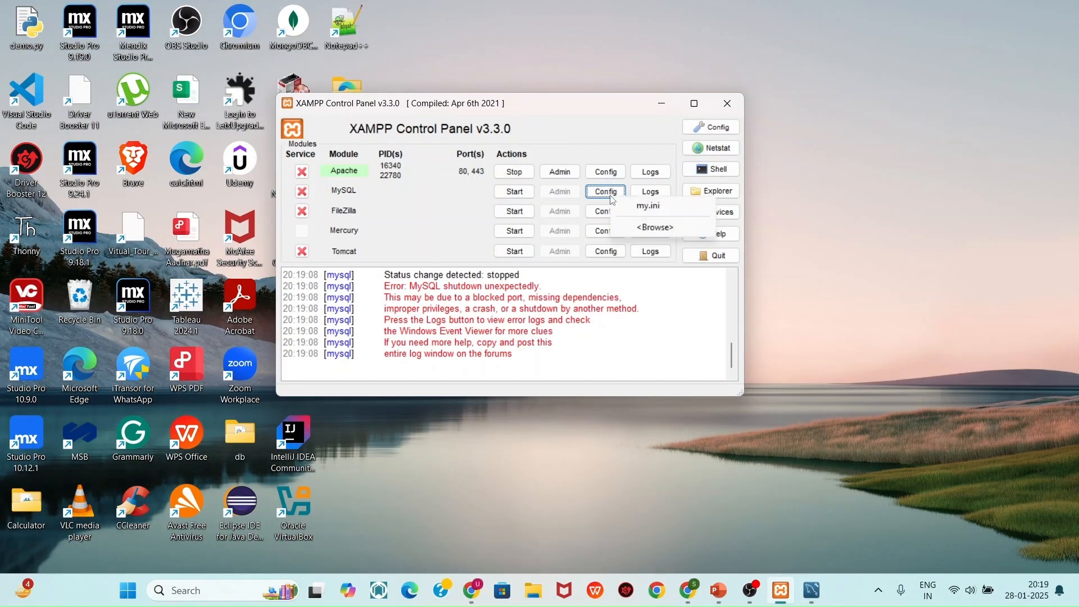
Open my.ini and change the [client] and [mysqld] ports from 3306 to 3307
click(648, 206)
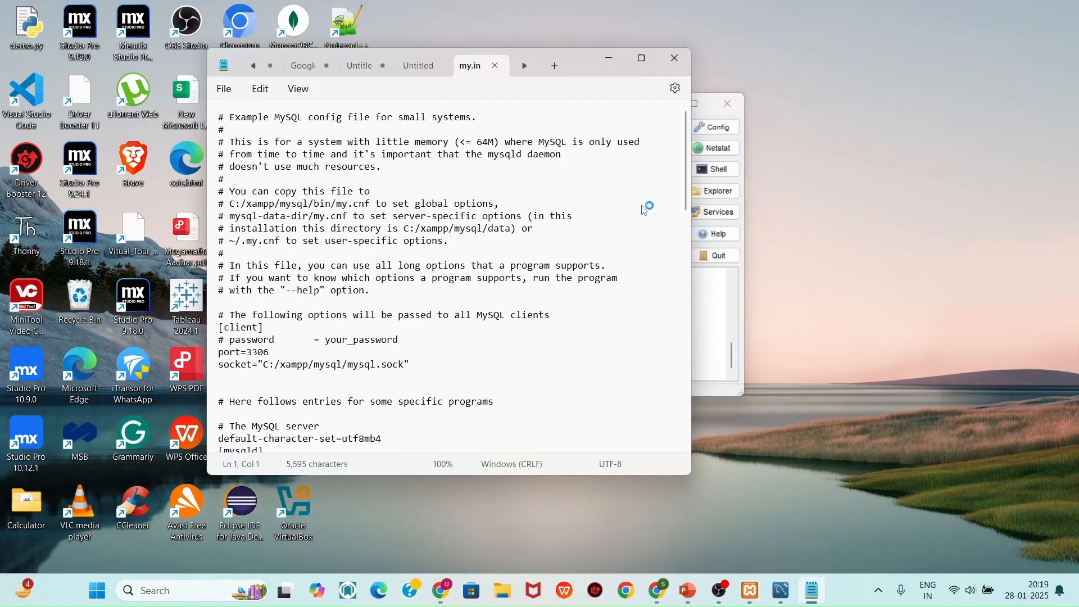
click(287, 355)
key(BackSpace)
text(7)
scroll(289, 358, down, 4)
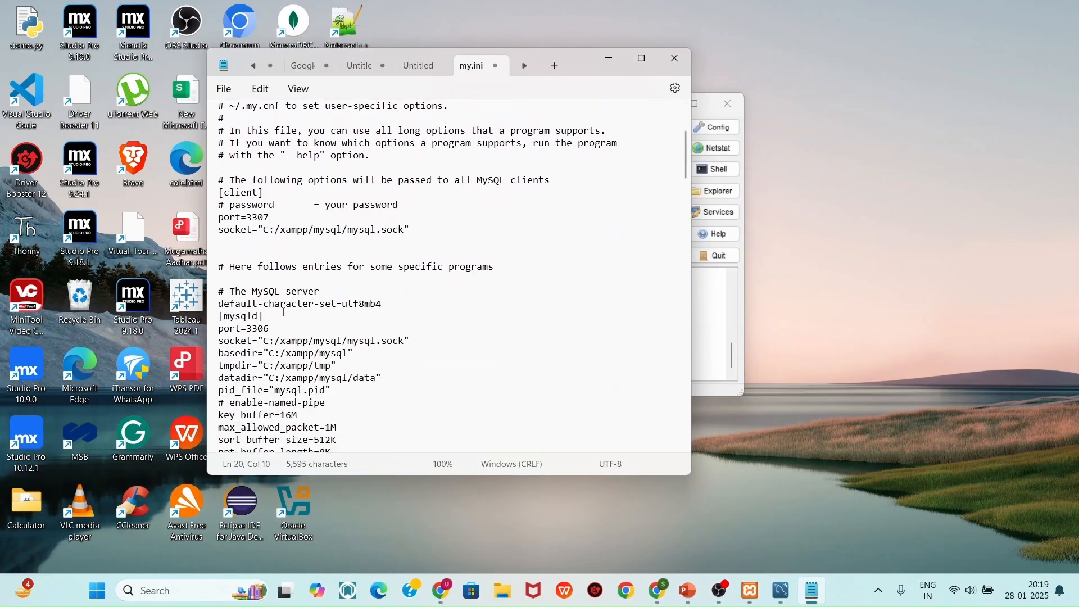
click(280, 329)
key(BackSpace)
text(7)
Save the edited my.ini file
key(ctrl+s)
click(225, 88)
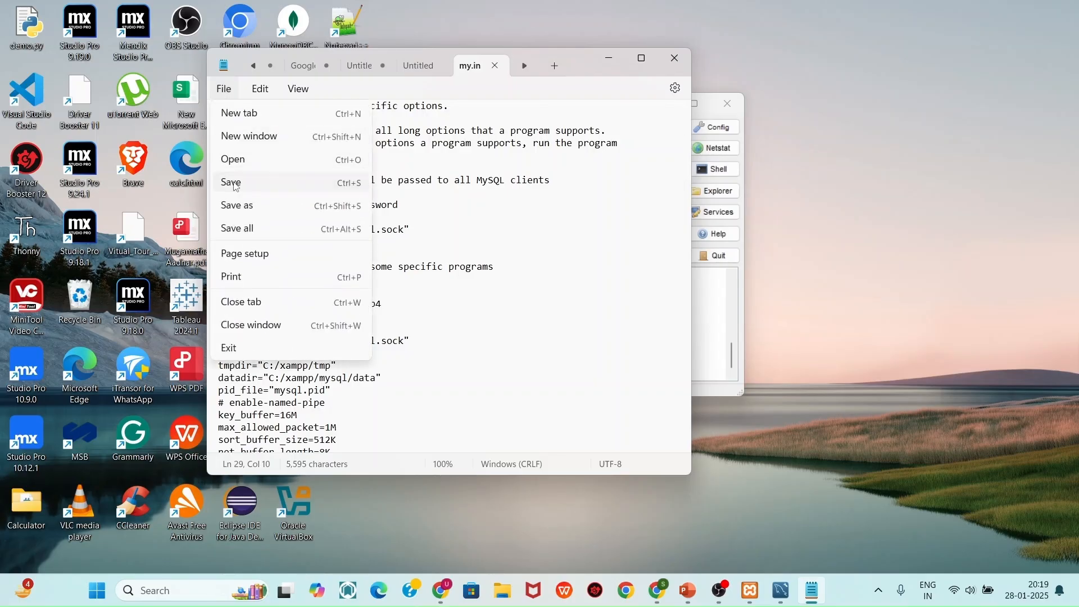
click(237, 185)
Start MySQL on port 3307, start then stop FileZilla and Mercury, and minimise the panel
click(614, 62)
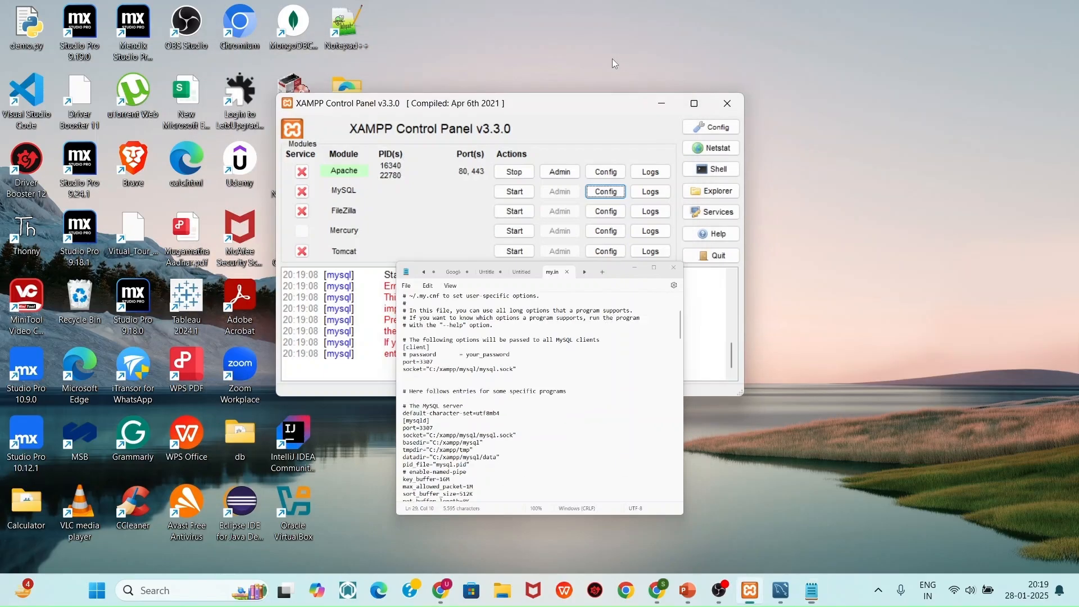
click(515, 194)
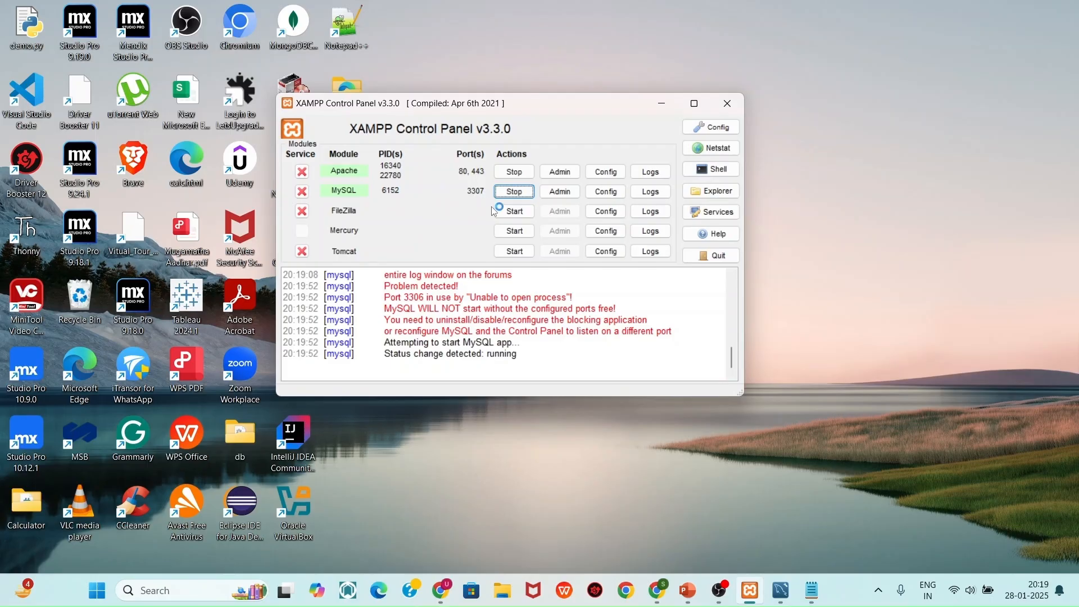
click(515, 212)
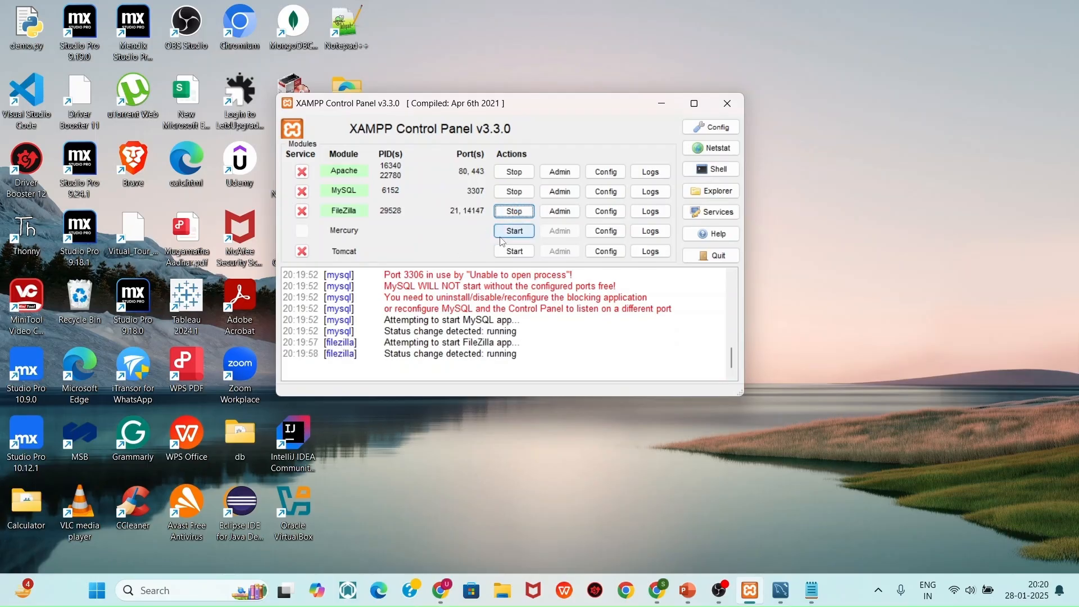
click(509, 232)
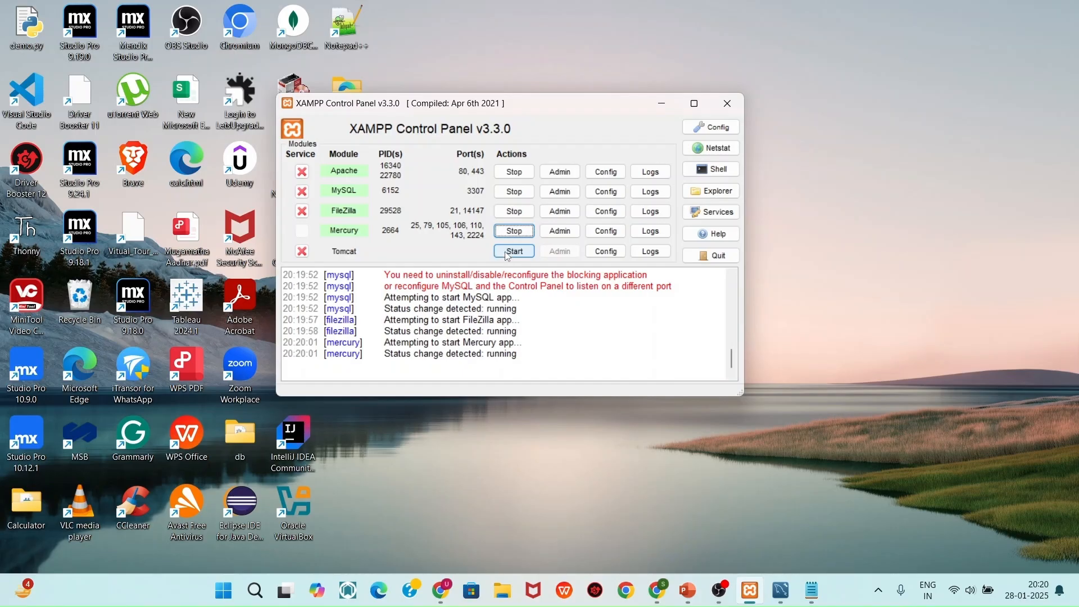
click(528, 232)
click(523, 217)
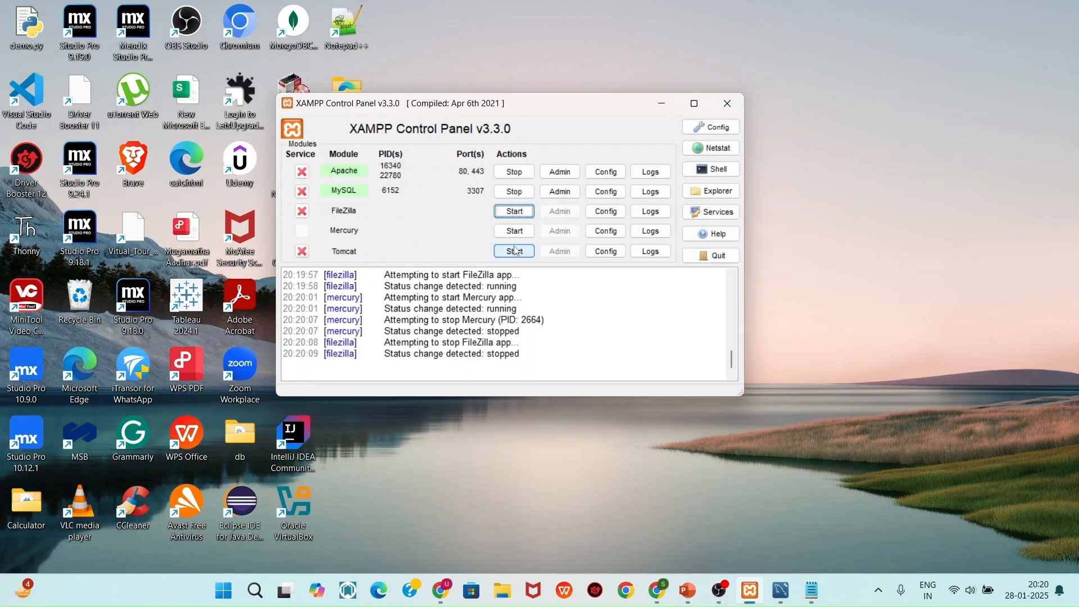
click(675, 106)
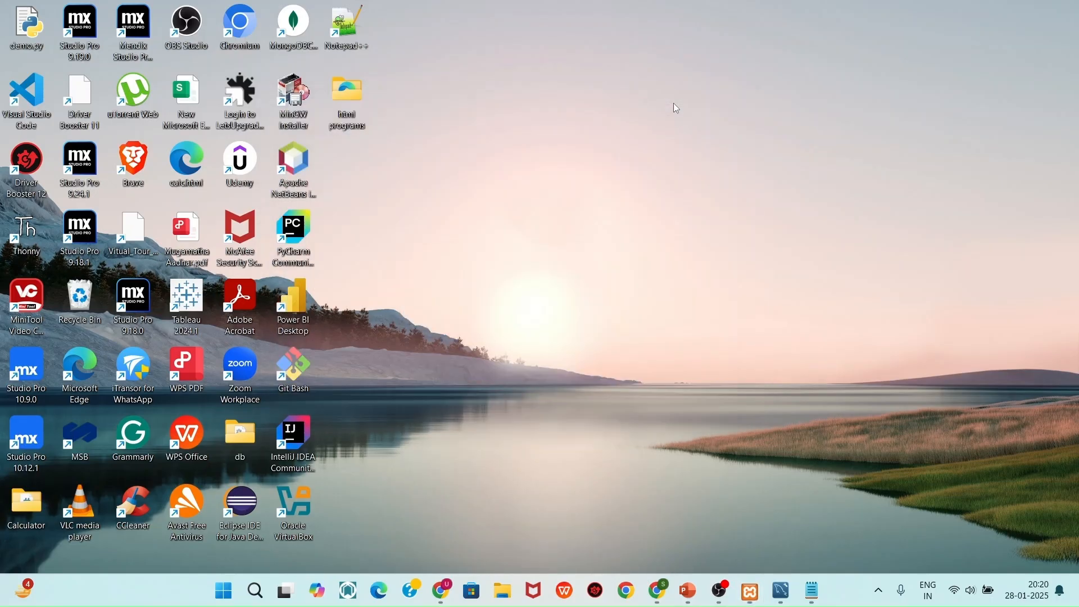
Load the XAMPP dashboard at 127.0.0.1 in a new Chrome tab
click(658, 591)
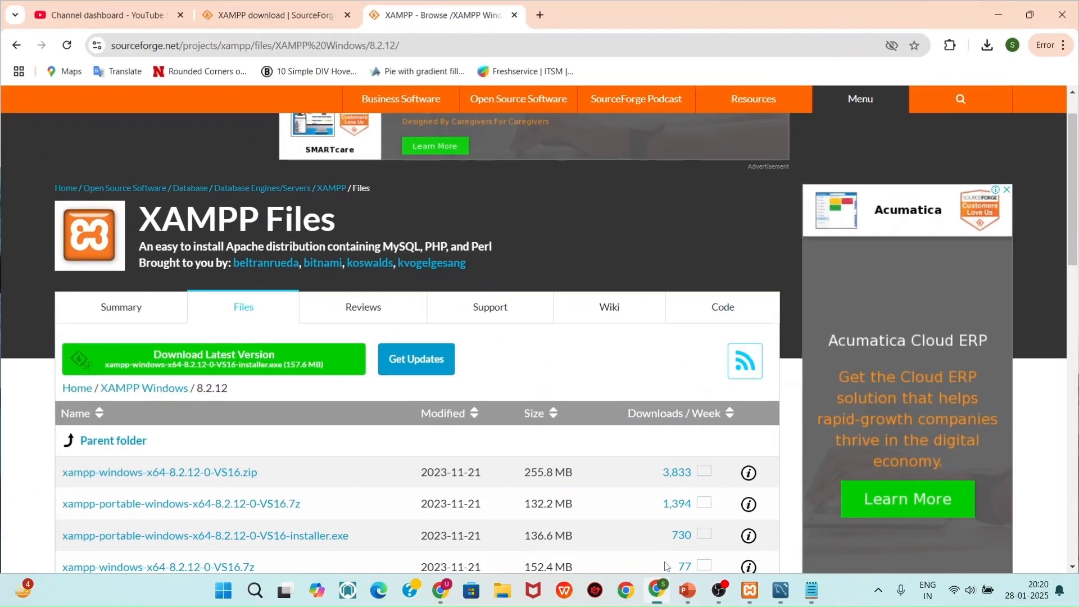
click(541, 11)
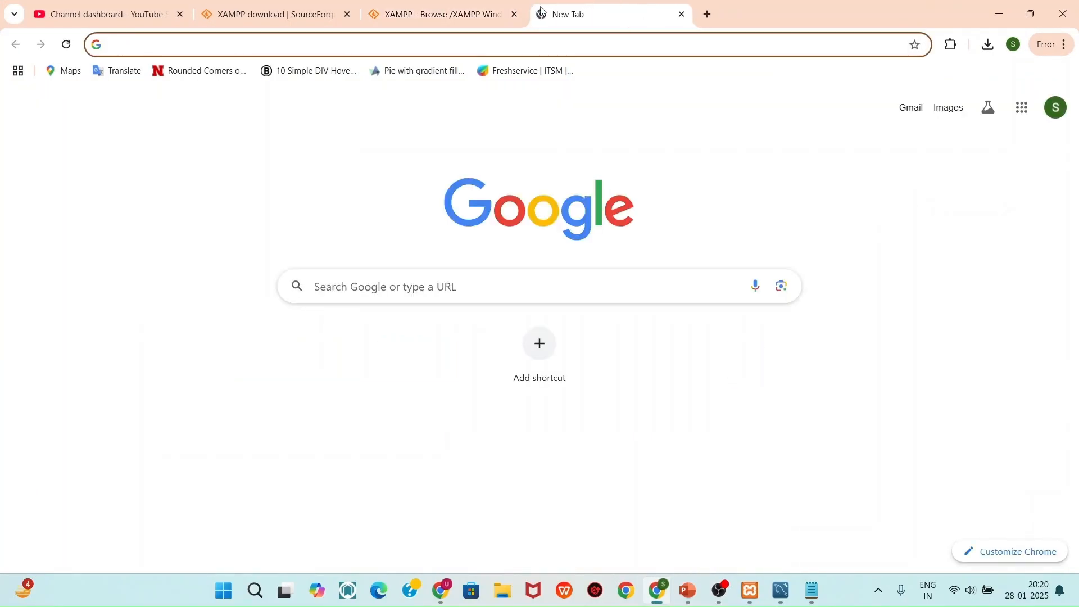
text(127.0.0.1)
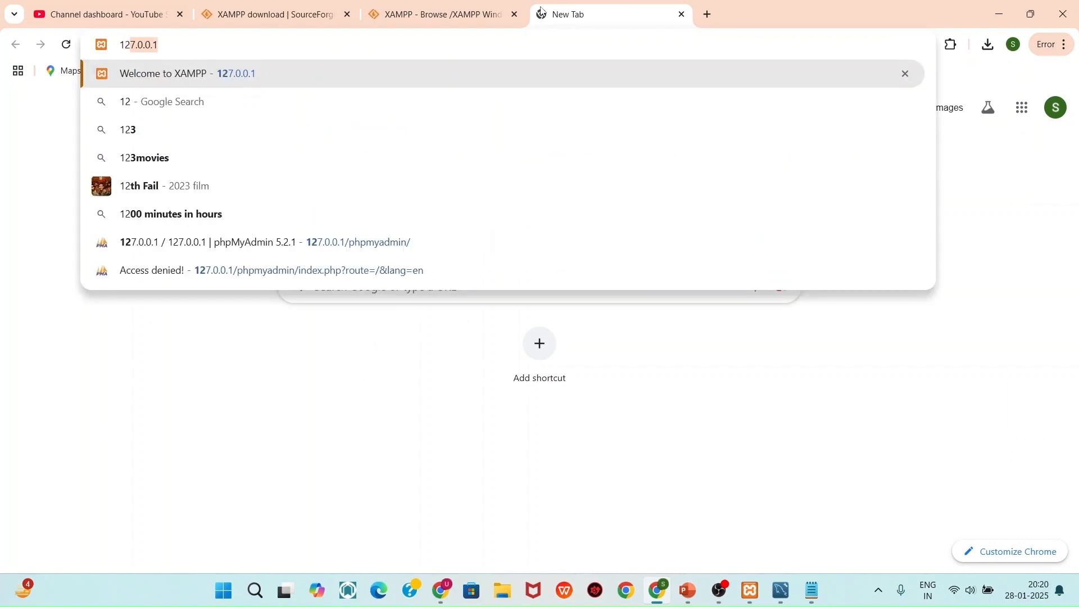
key(Right)
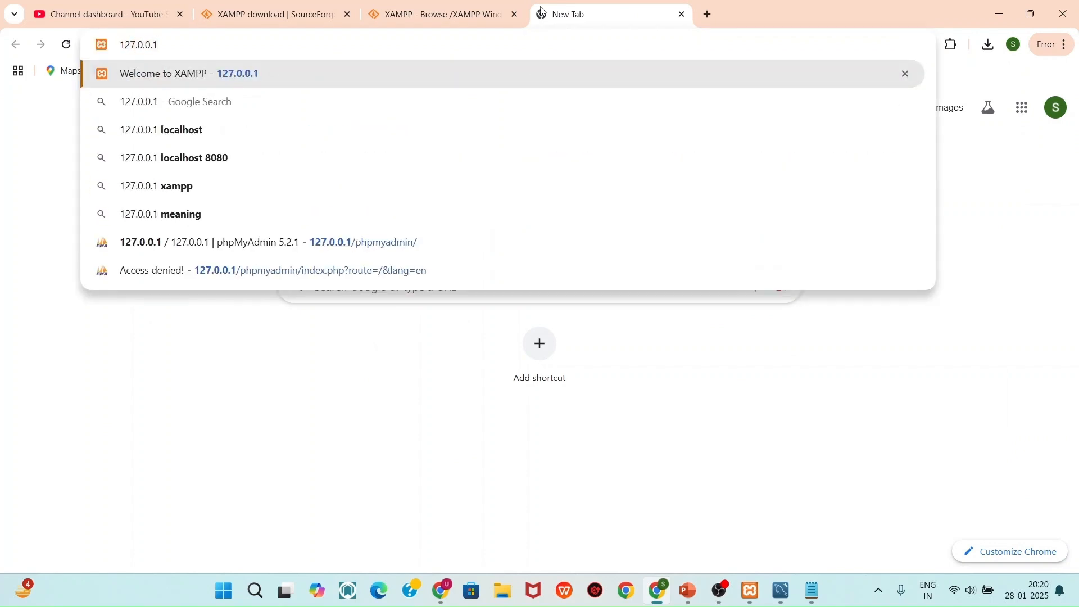
key(Return)
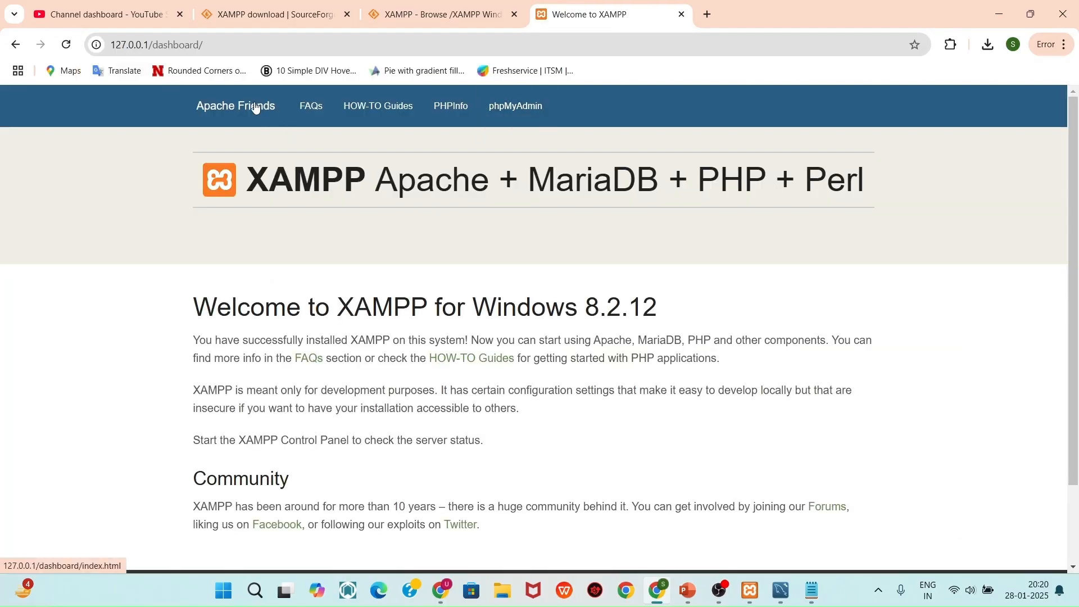
scroll(552, 234, down, 1)
scroll(552, 234, up, 1)
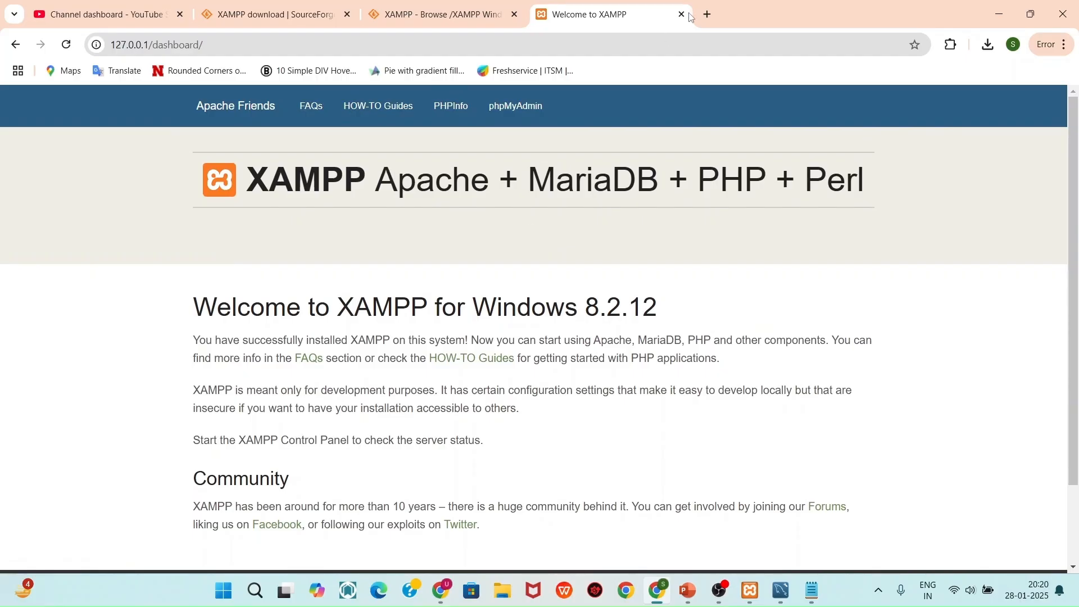
Open localhost in another tab, try phpMyAdmin (access denied), then bring up File Explorer
click(710, 7)
text(localhost)
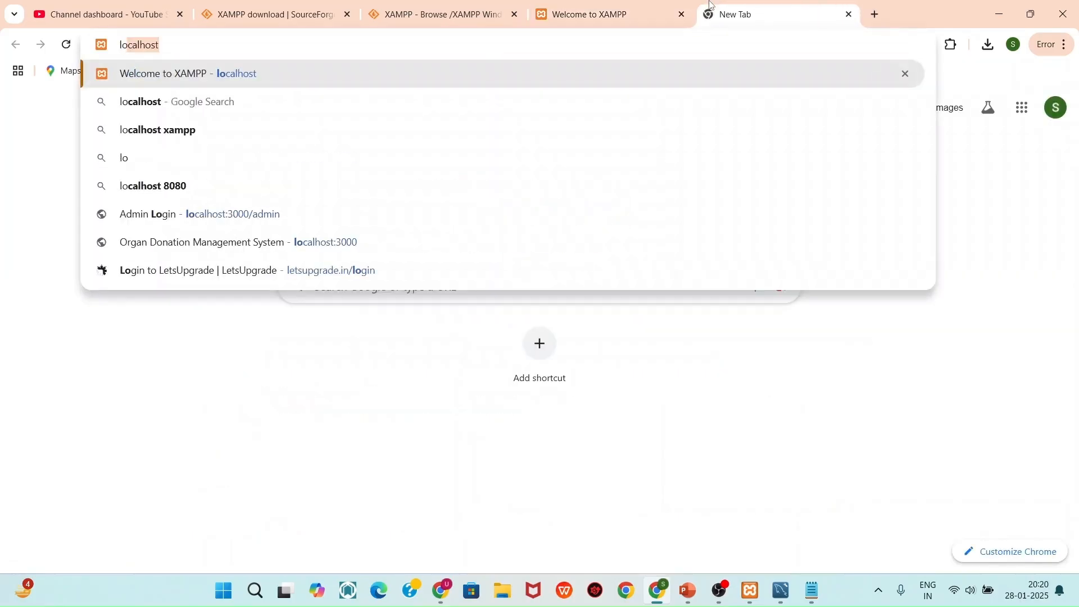
key(Return)
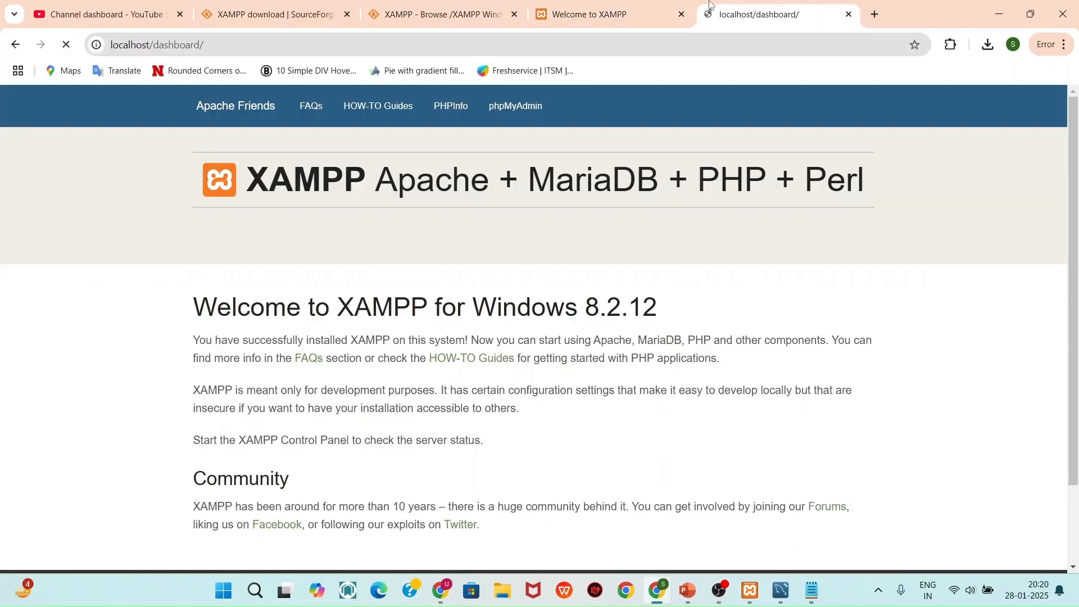
click(523, 130)
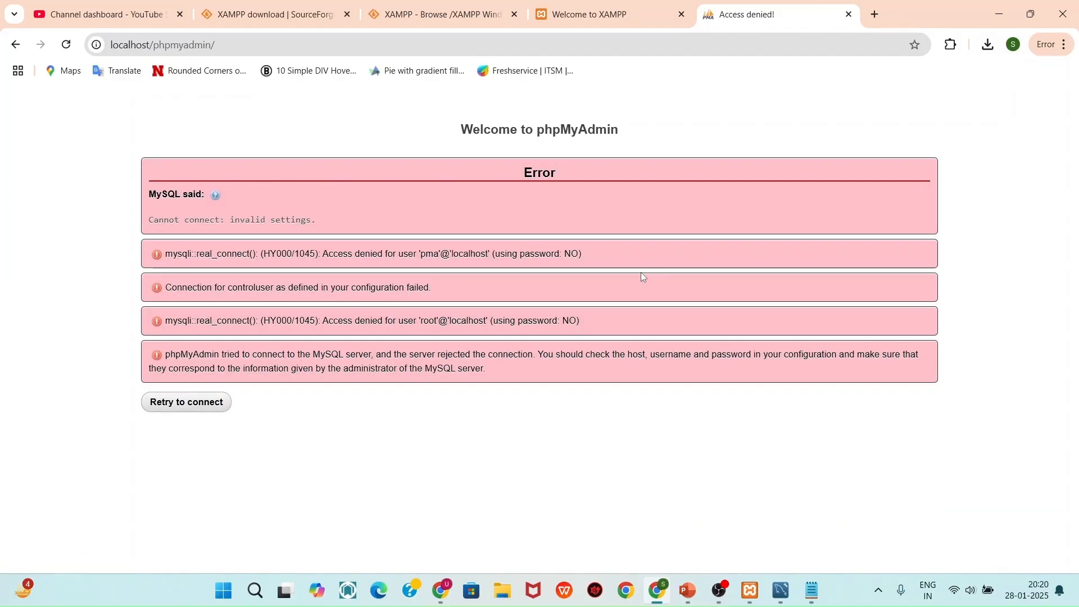
click(502, 601)
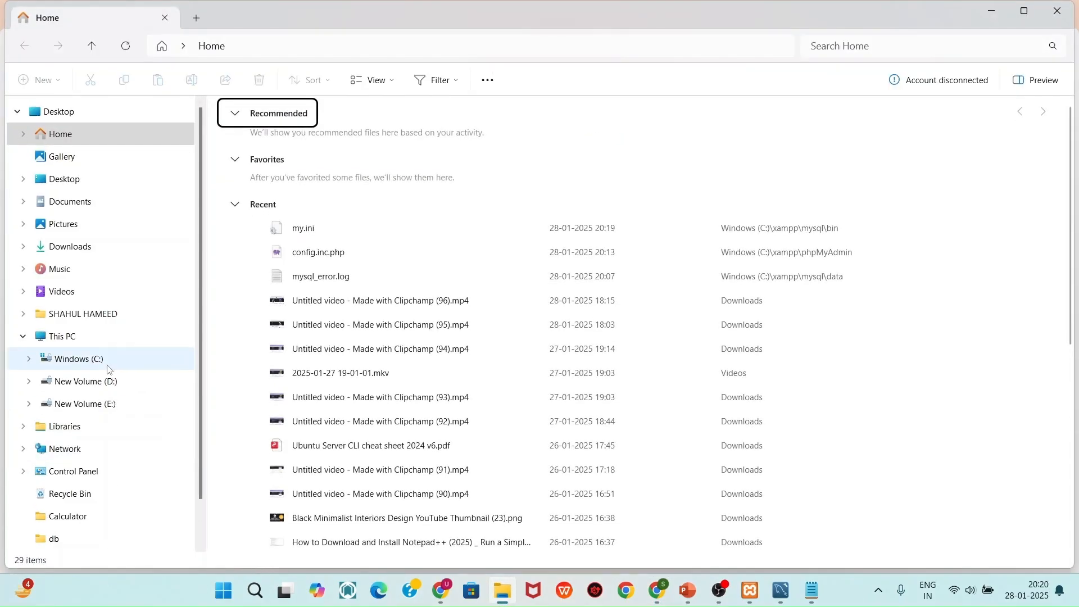
Browse to C:\xampp\phpMyAdmin and open config.inc.php in Visual Studio Code
click(109, 367)
double_click(303, 512)
scroll(341, 275, down, 2)
scroll(341, 277, down, 1)
click(312, 302)
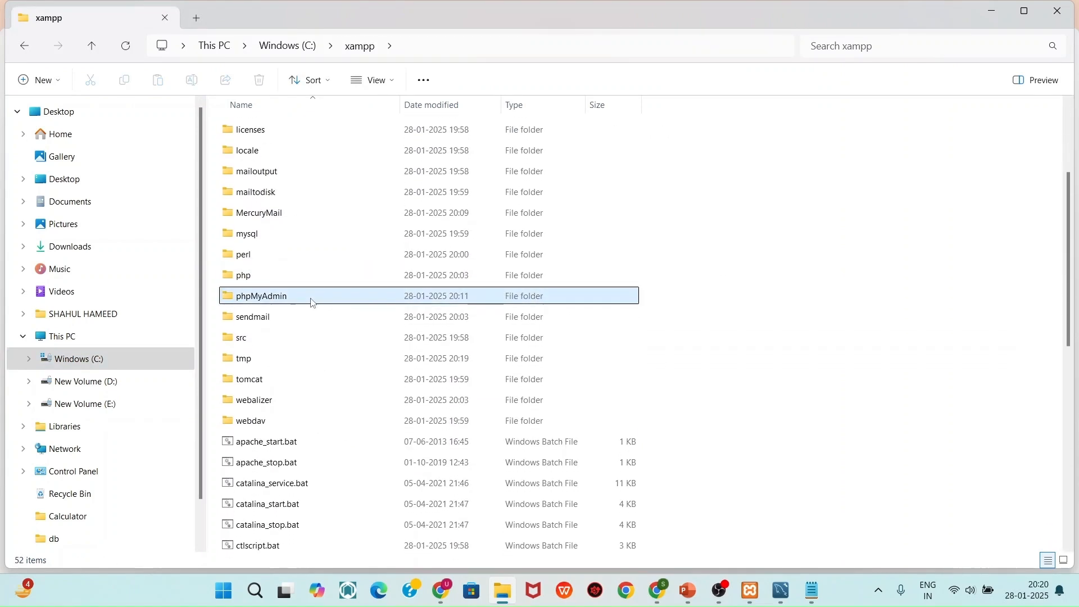
double_click(312, 302)
scroll(313, 302, down, 3)
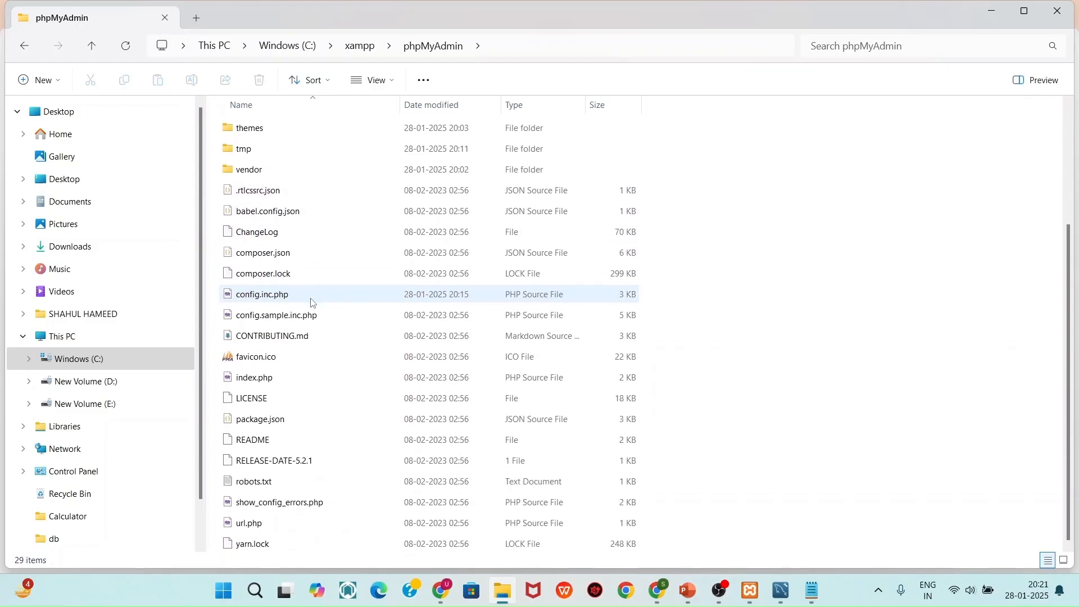
double_click(314, 294)
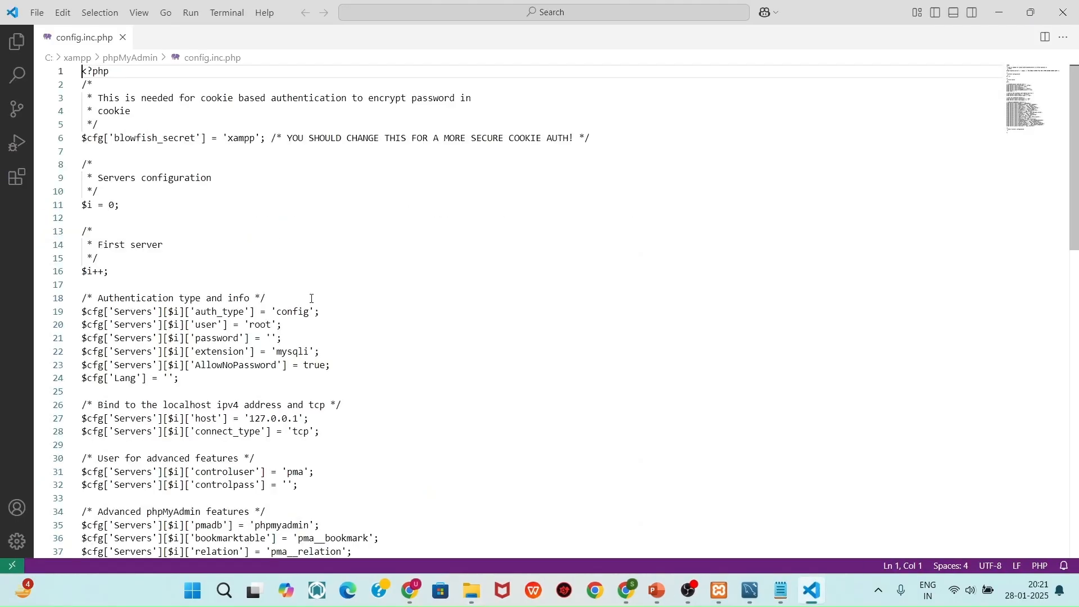
Enter the MySQL root password on line 21 of config.inc.php, save, and close VS Code
scroll(312, 299, down, 1)
click(272, 327)
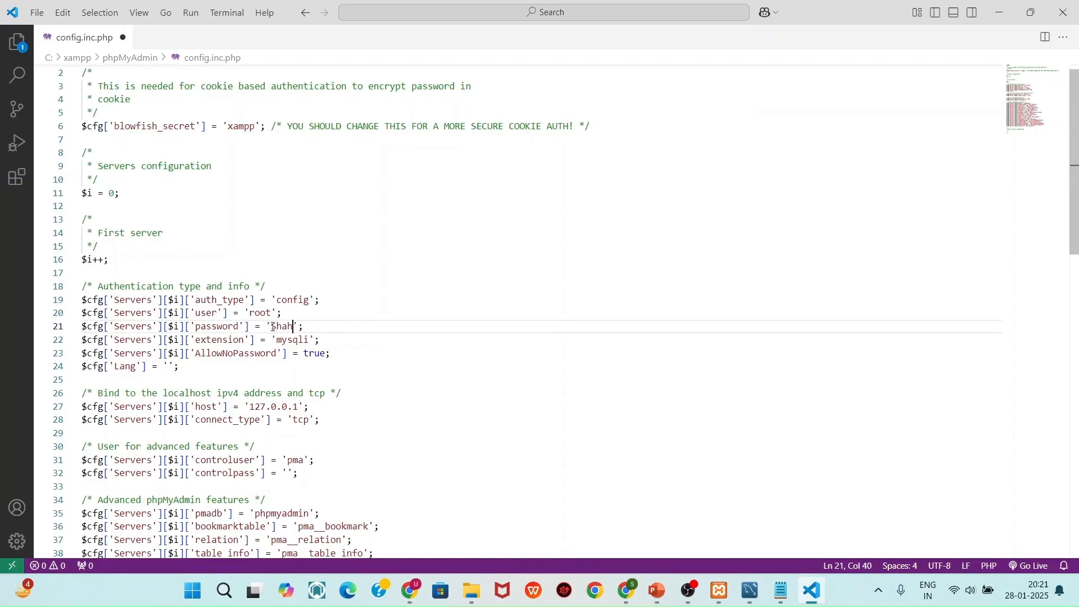
key(ctrl+s)
click(1064, 12)
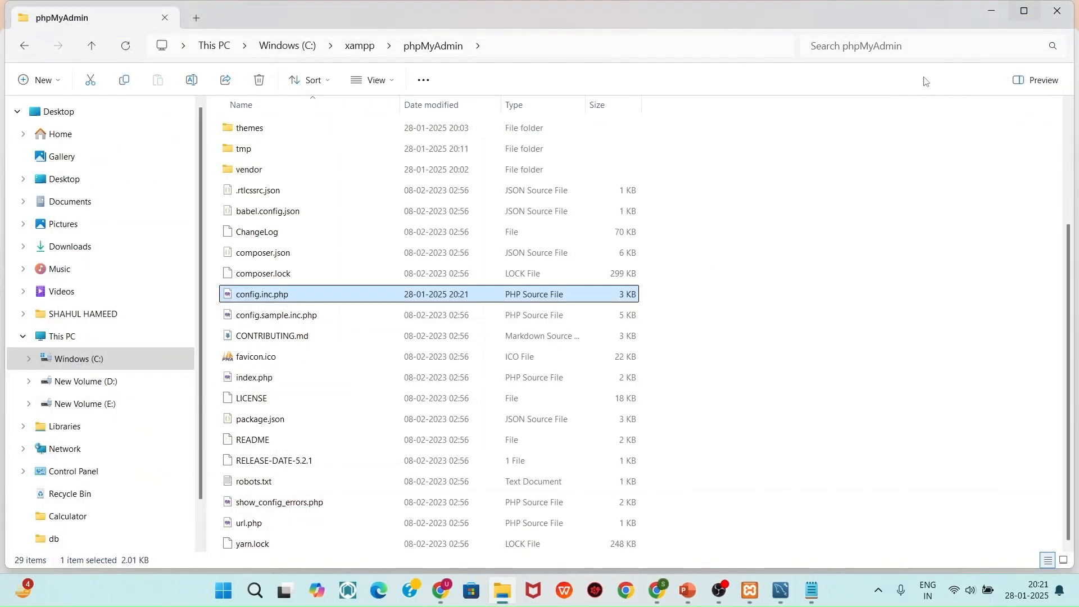
Reload phpMyAdmin and create an empty database named testdb from the Databases page
click(992, 11)
click(66, 44)
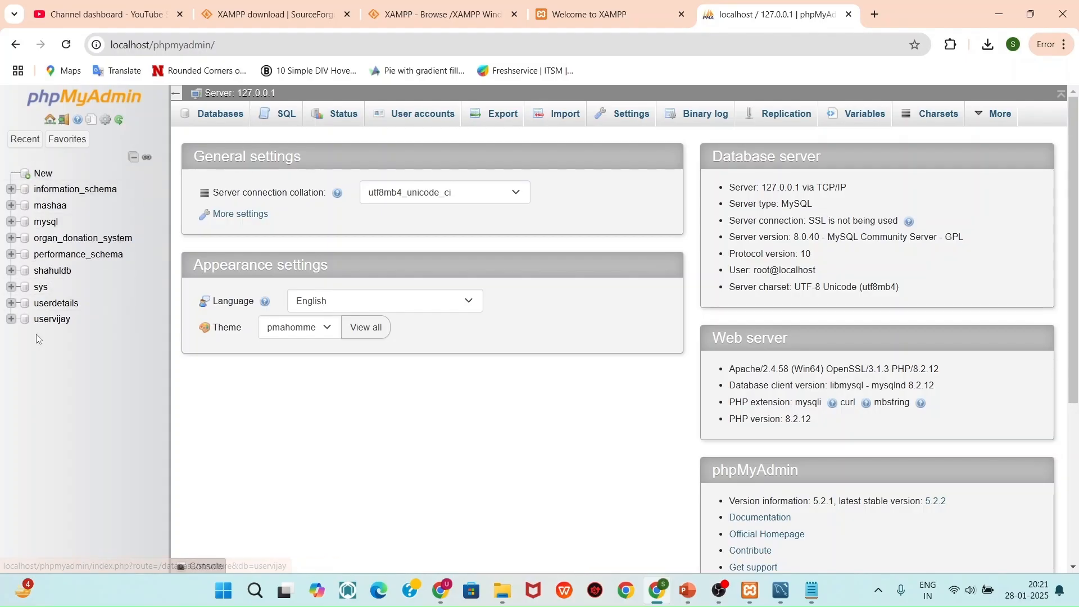
click(238, 114)
click(271, 235)
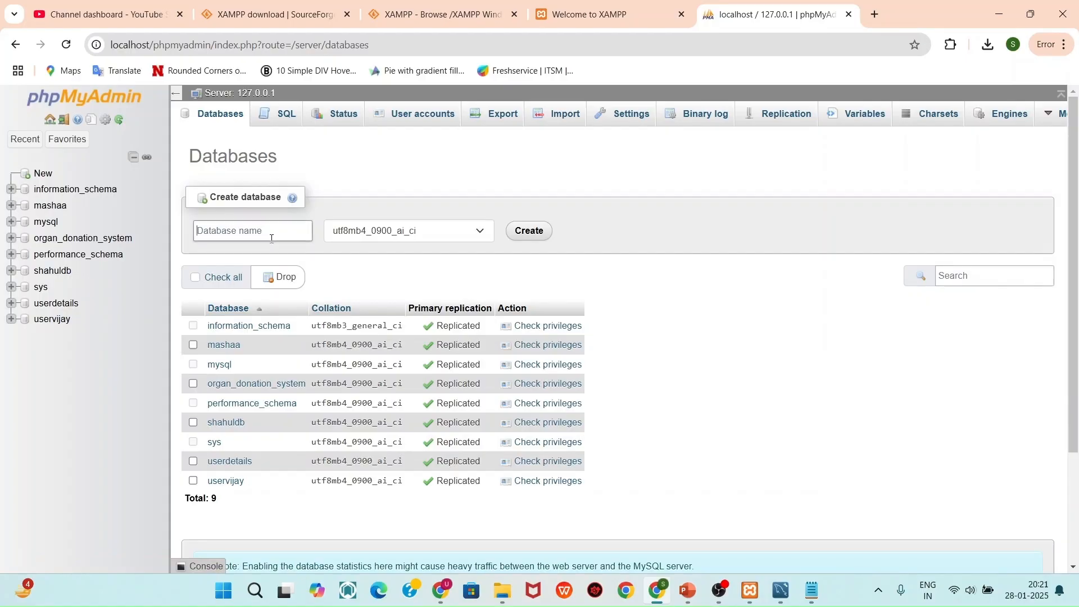
text(testdb)
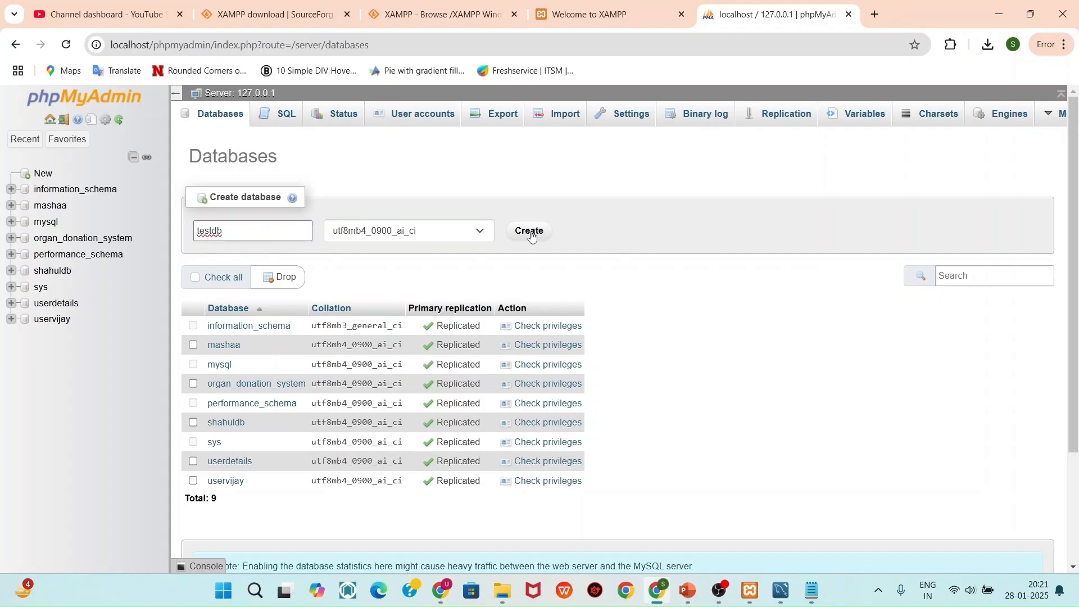
click(531, 232)
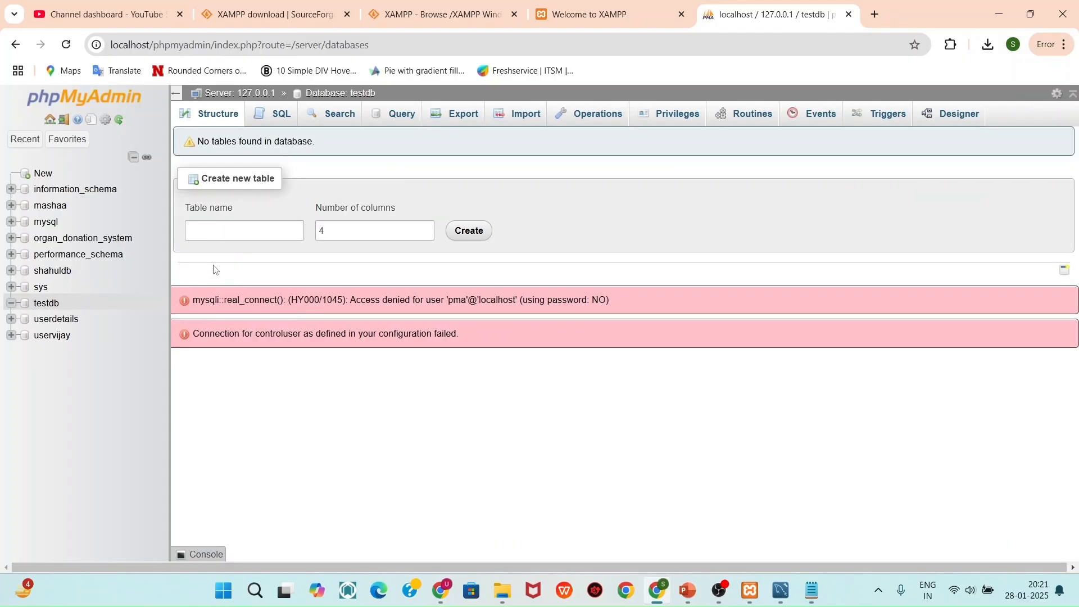
In testdb's Structure page, start a new table named users with 3 columns
click(35, 306)
click(231, 235)
click(233, 228)
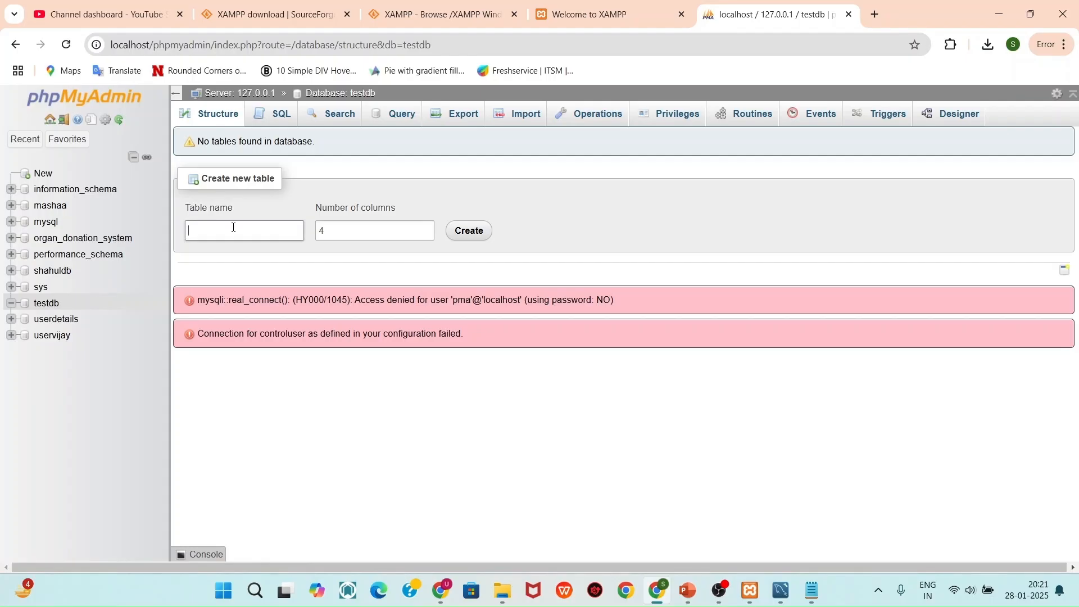
text(users)
click(340, 230)
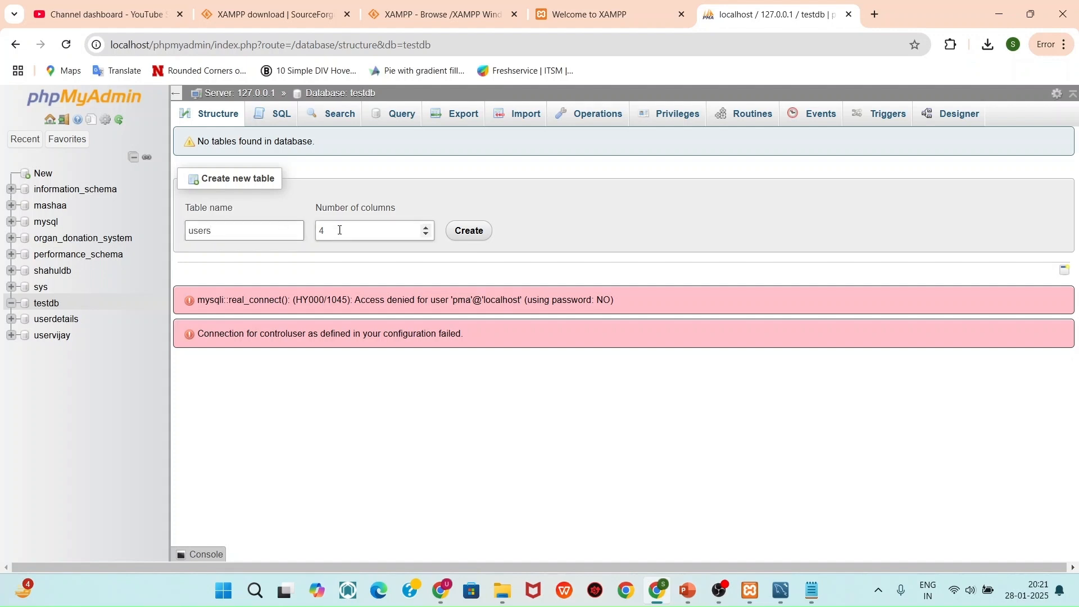
text(3)
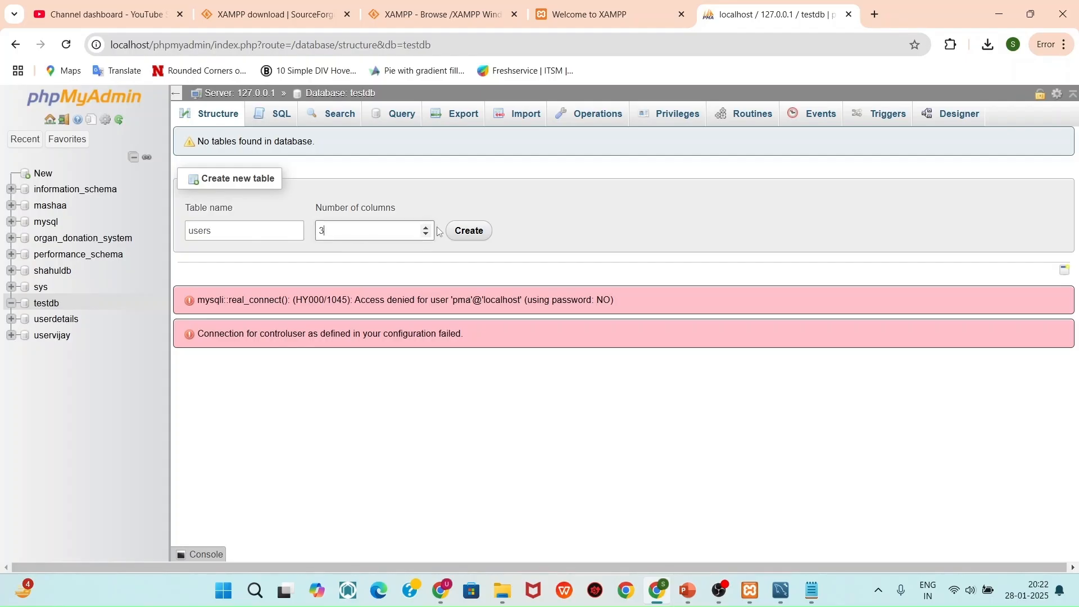
click(471, 231)
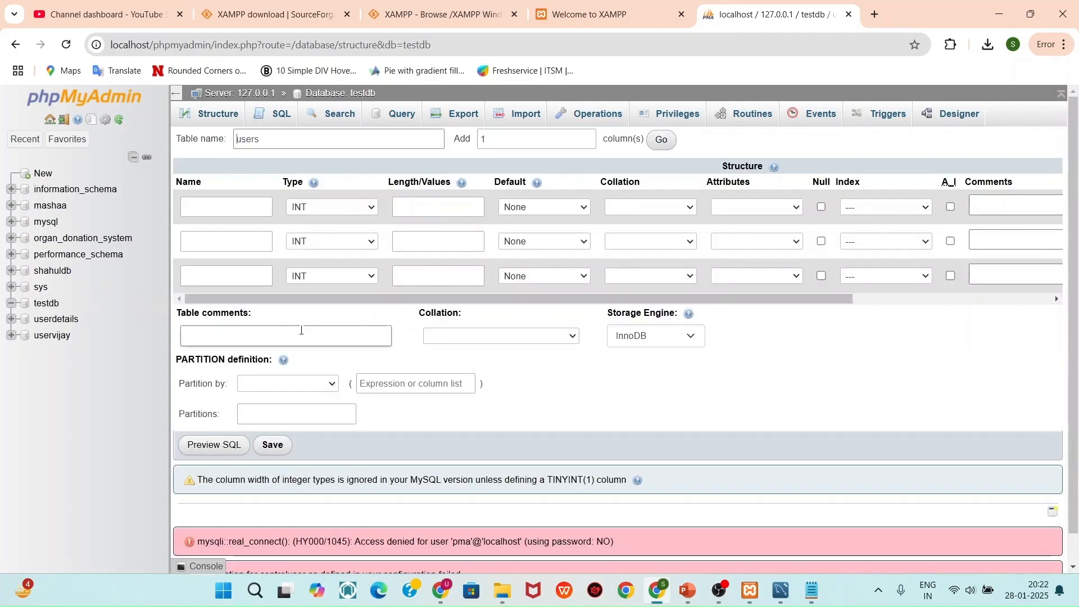
Name the three columns id, name and email, and make name and email VARCHAR
click(224, 206)
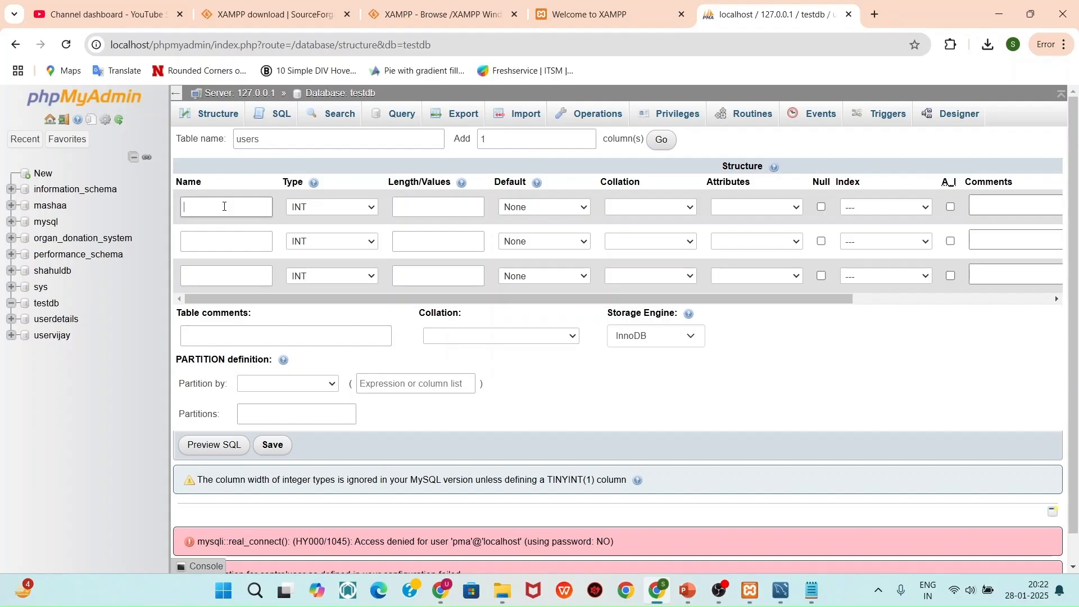
click(211, 239)
text(name)
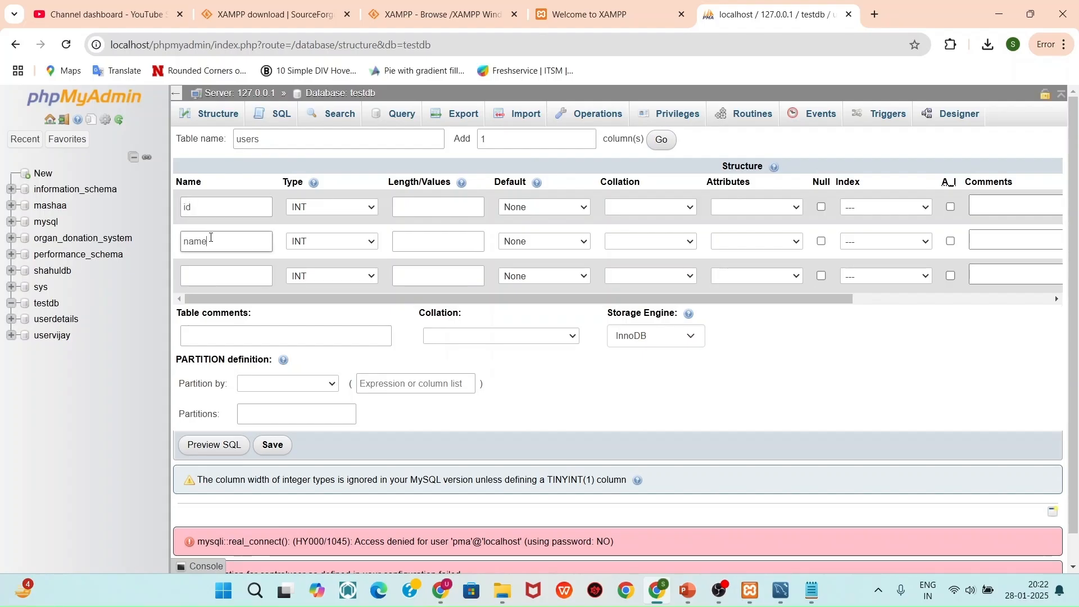
click(208, 276)
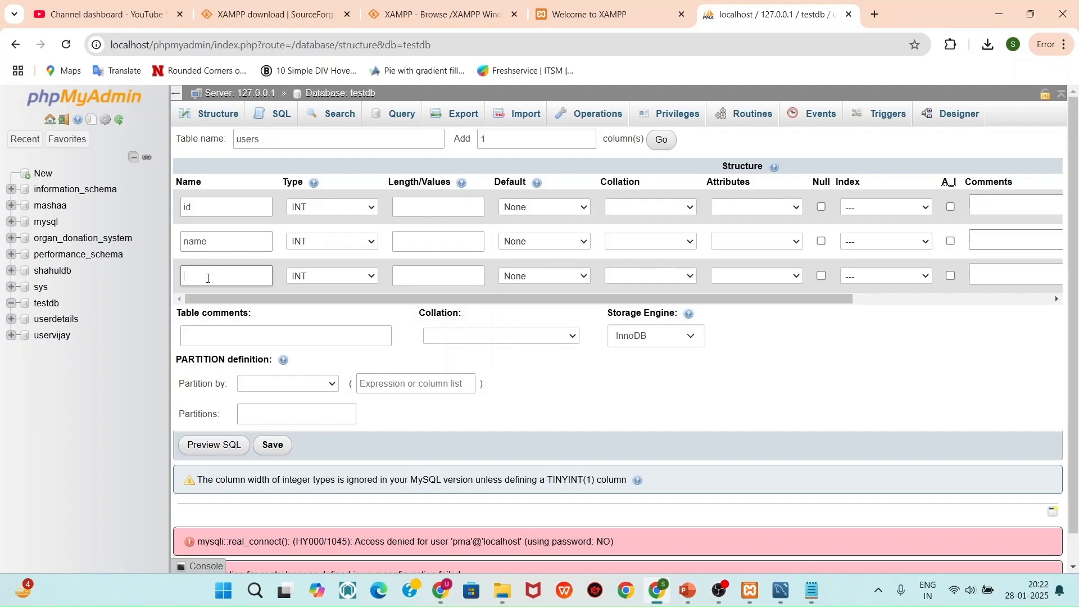
text(email)
click(328, 243)
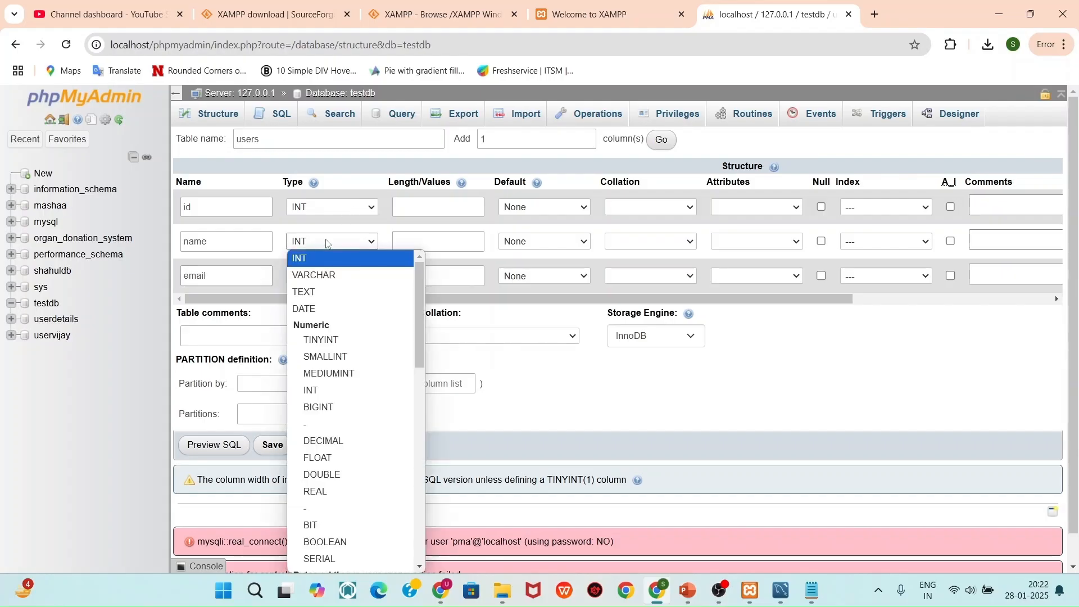
click(319, 276)
click(318, 276)
click(324, 316)
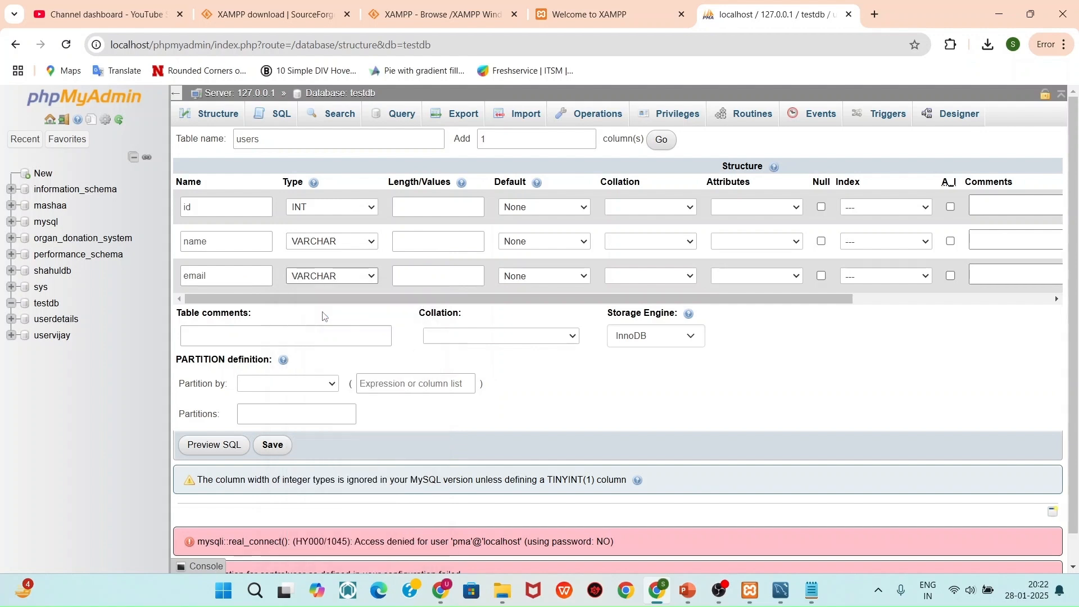
drag(385, 298, 583, 298)
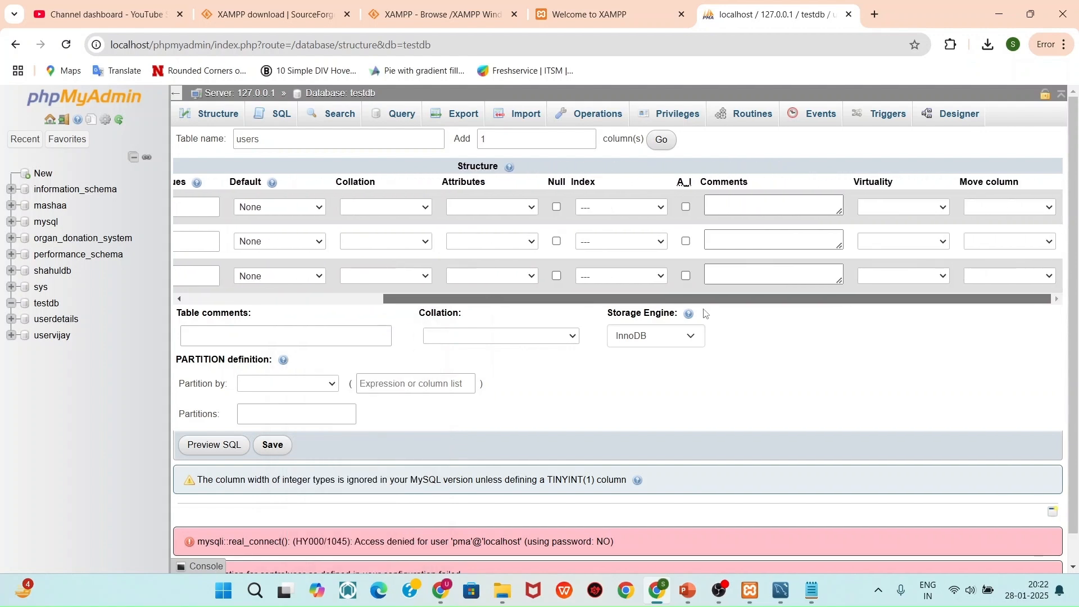
click(273, 446)
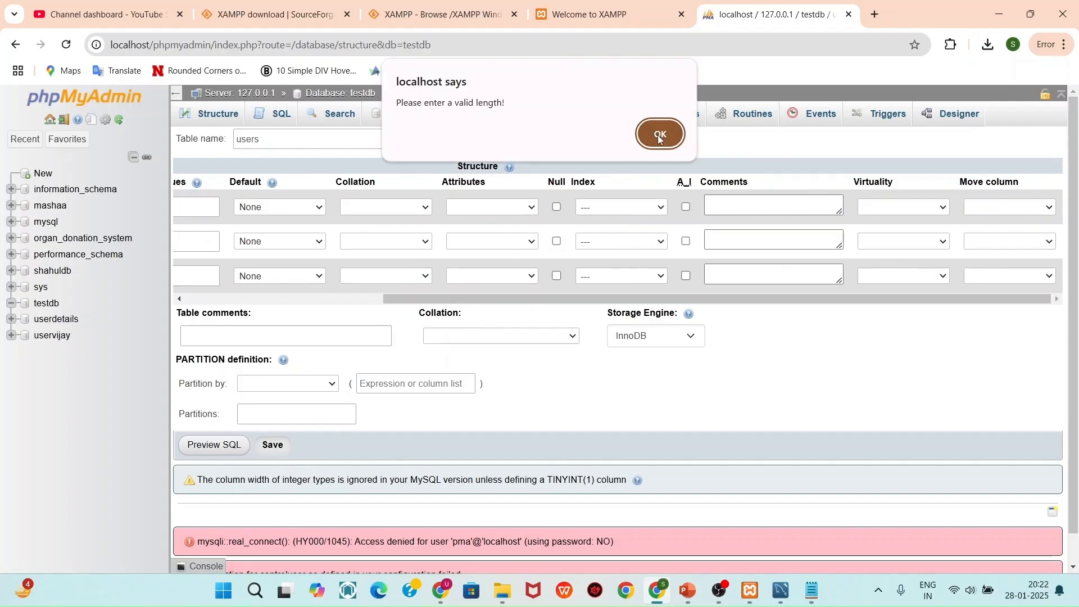
Give the name and email columns length 255 and save the users table
click(660, 135)
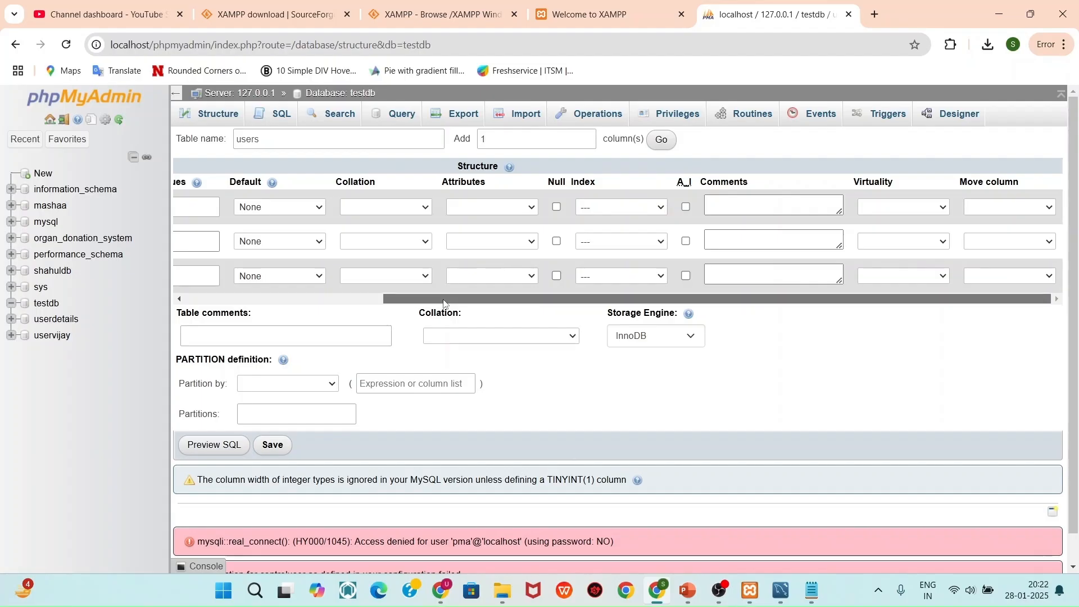
drag(443, 304, 268, 304)
text(50)
key(BackSpace)
key(BackSpace)
text(255)
click(387, 277)
text(255)
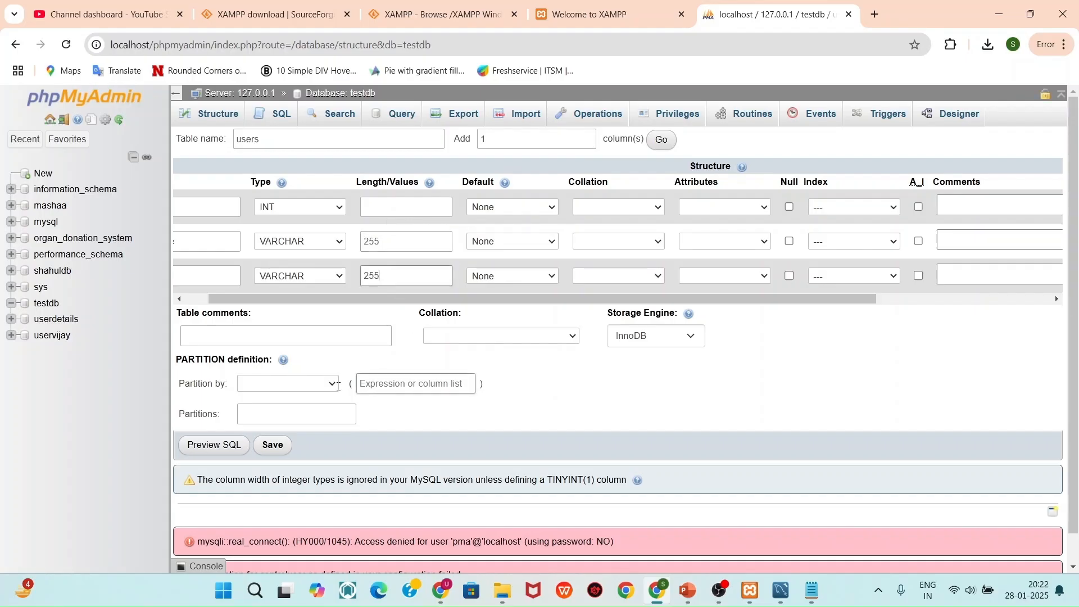
click(268, 447)
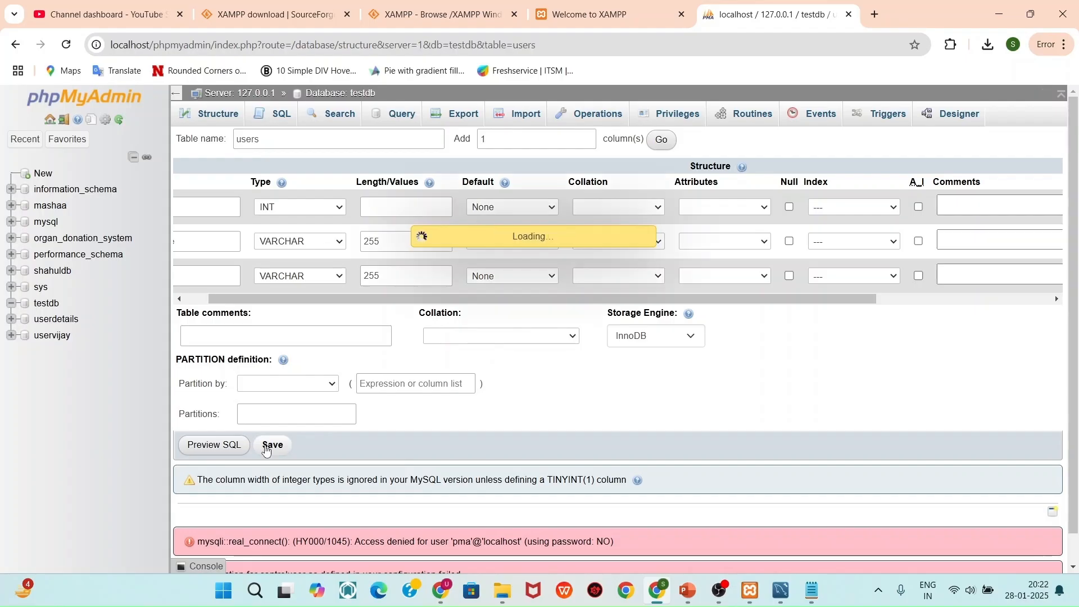
Expand testdb > users in the tree and view its id, name and email structure
scroll(268, 450, down, 1)
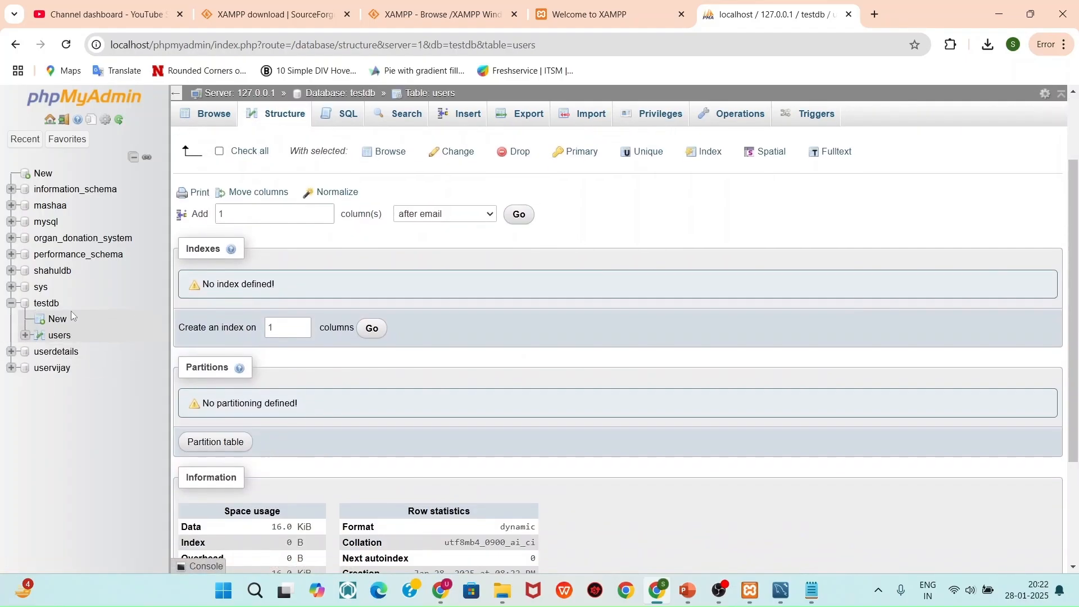
click(26, 336)
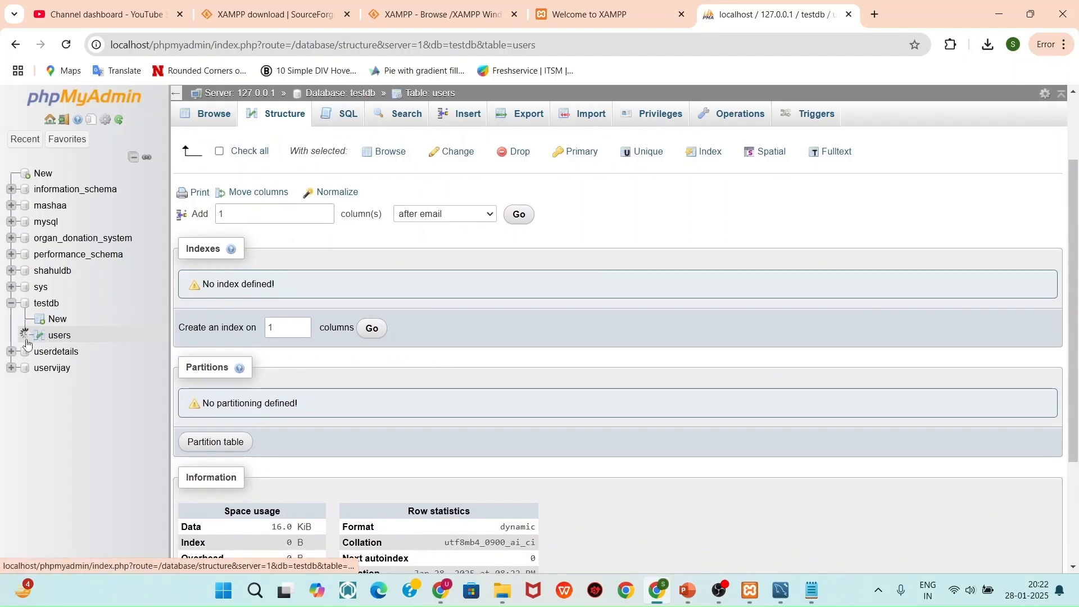
click(50, 352)
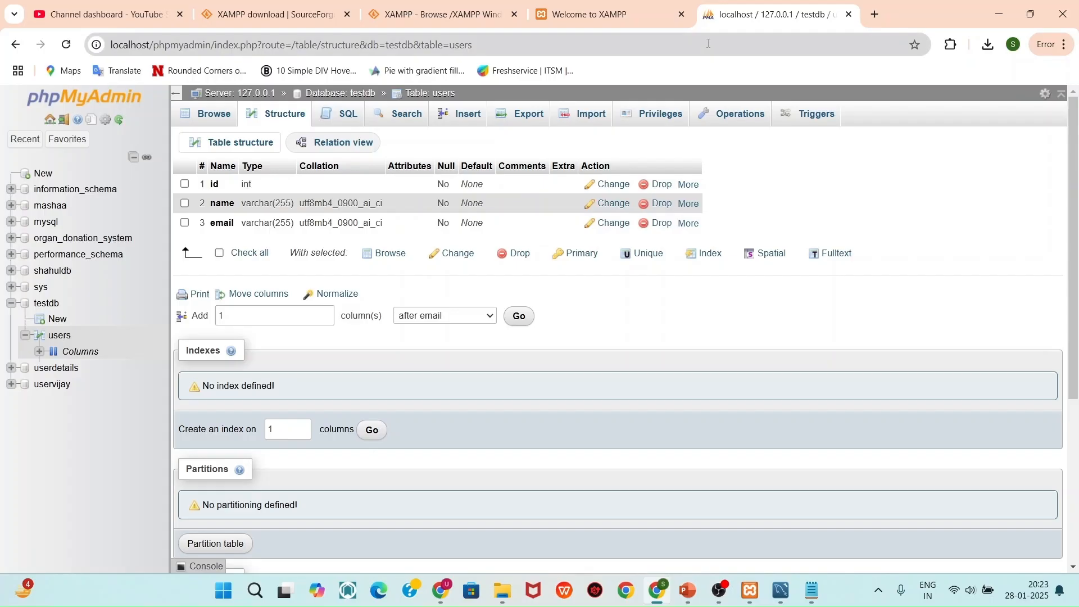
click(1000, 14)
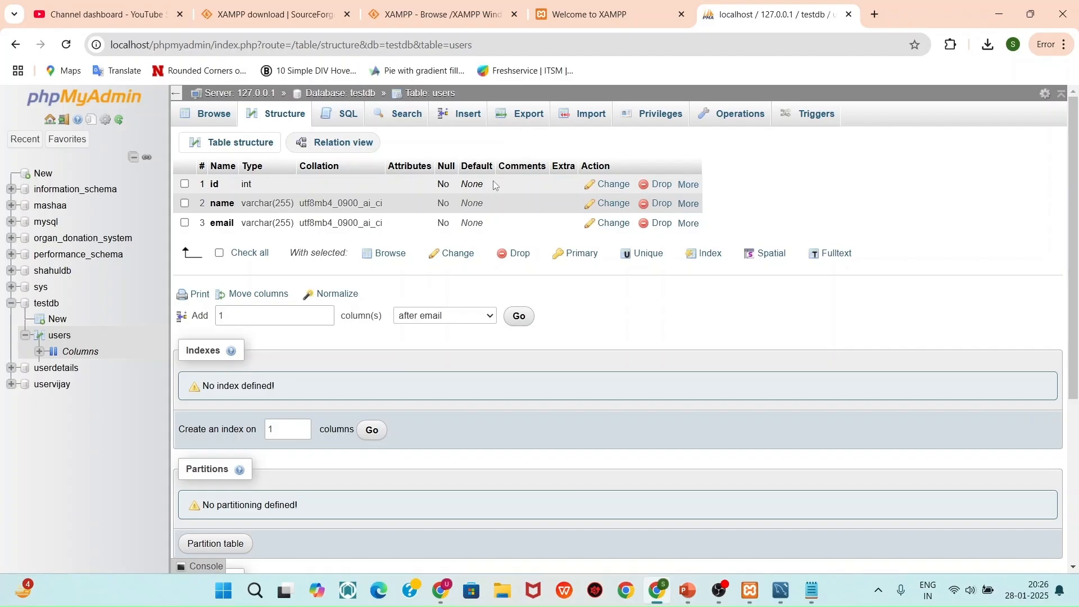
Minimise Chrome and open a File Explorer window at Home
click(998, 7)
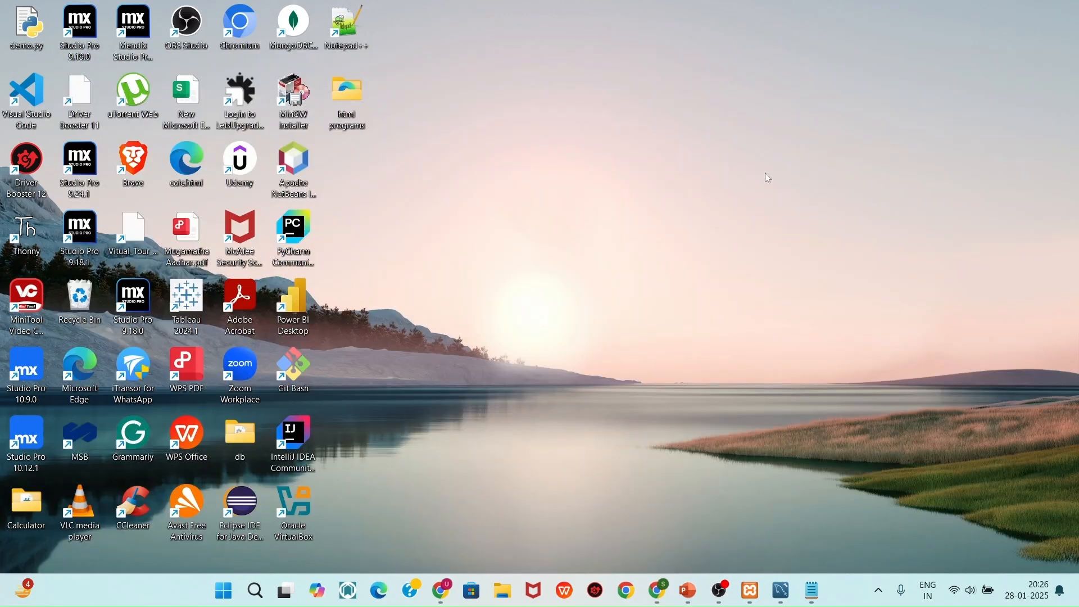
click(504, 588)
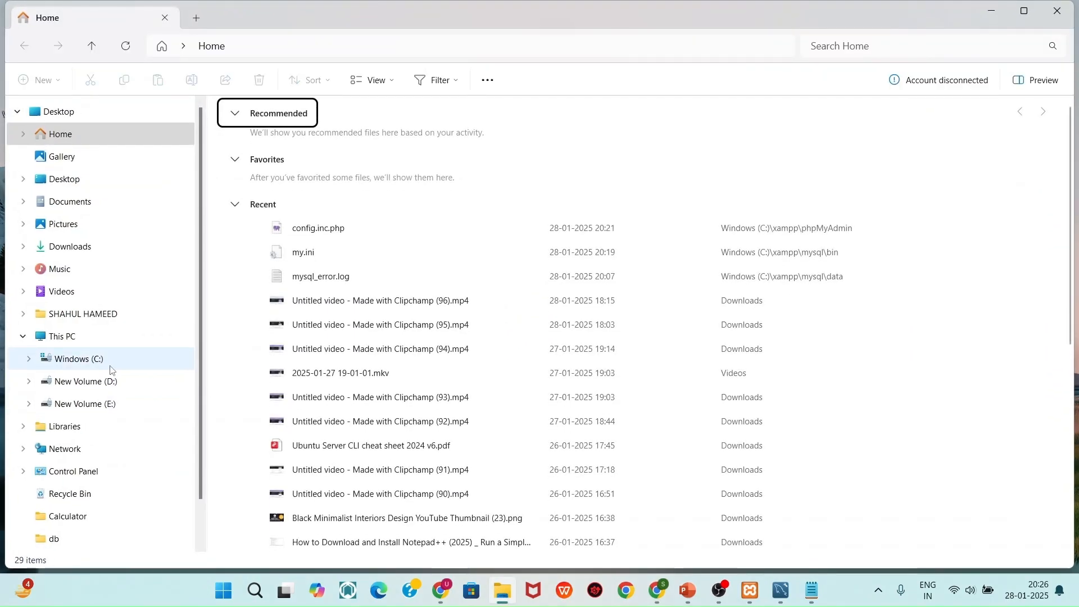
Go to C:\xampp, search for htdocs, and open the htdocs folder
click(113, 361)
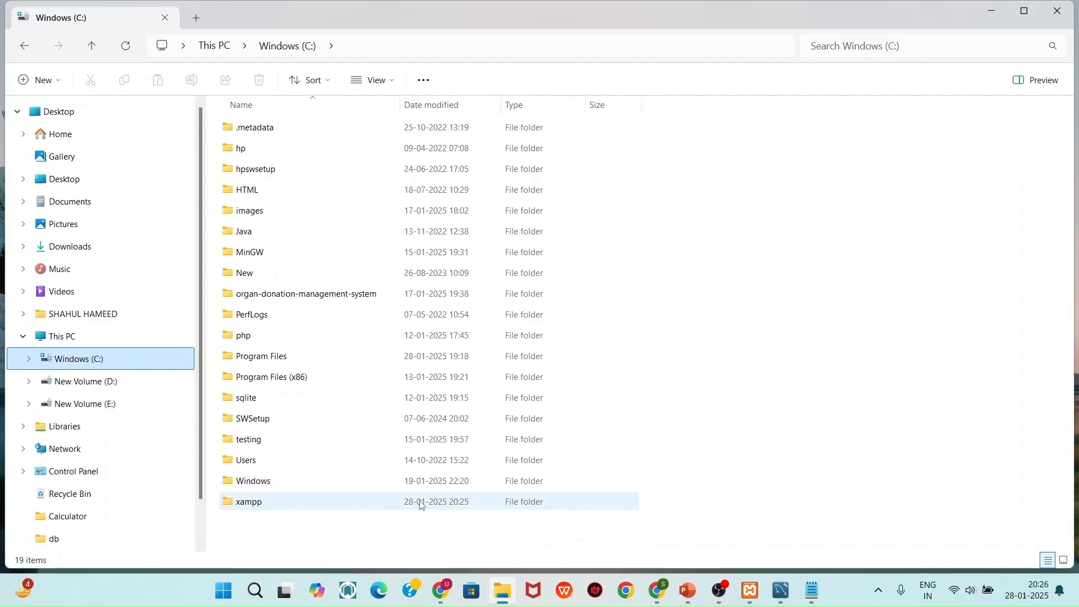
double_click(423, 504)
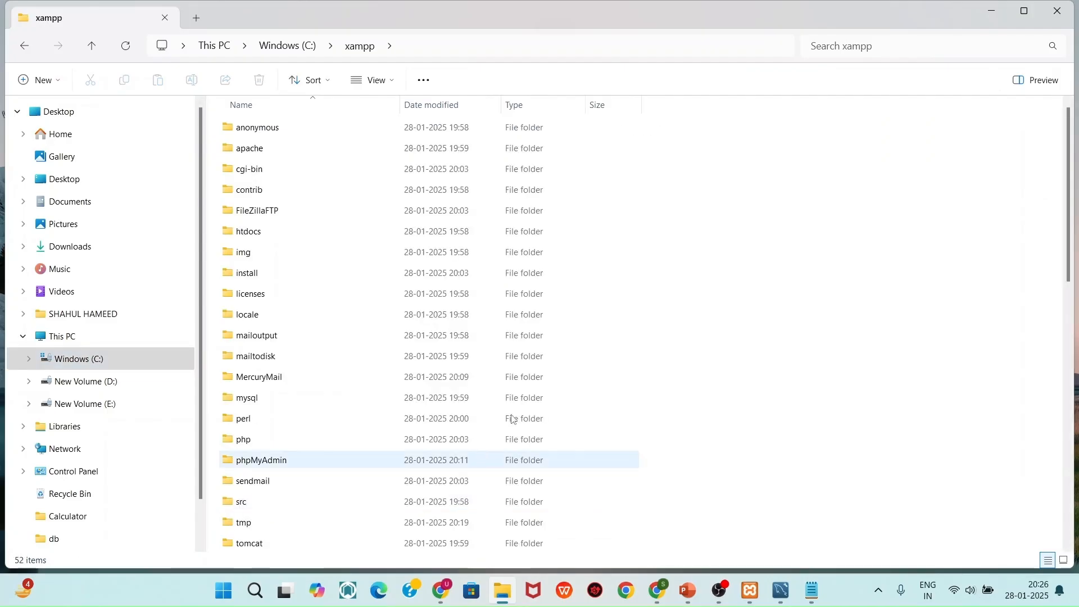
scroll(422, 273, down, 2)
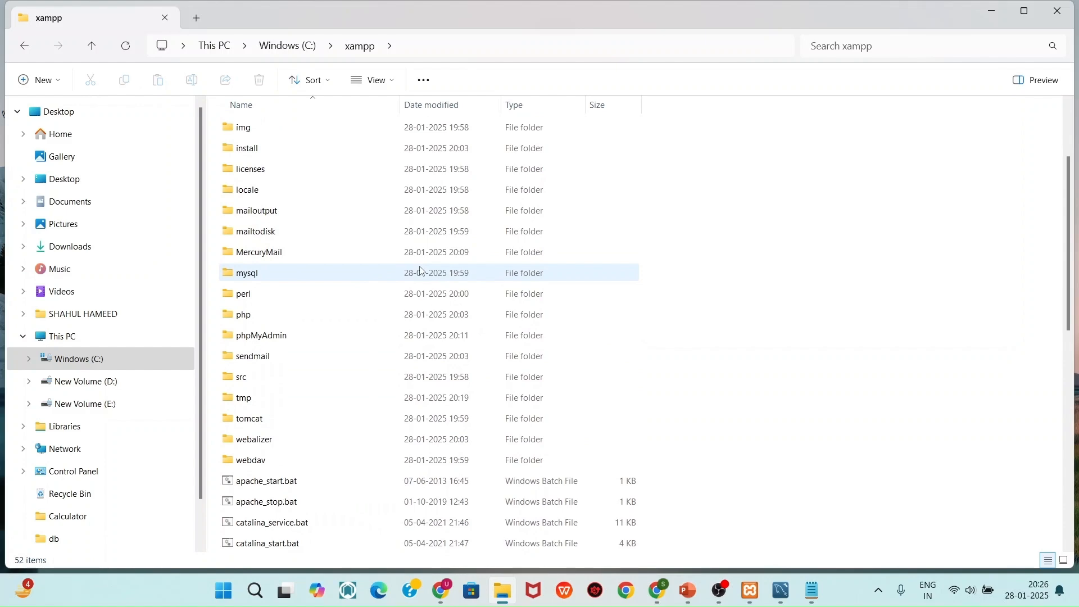
scroll(421, 271, down, 8)
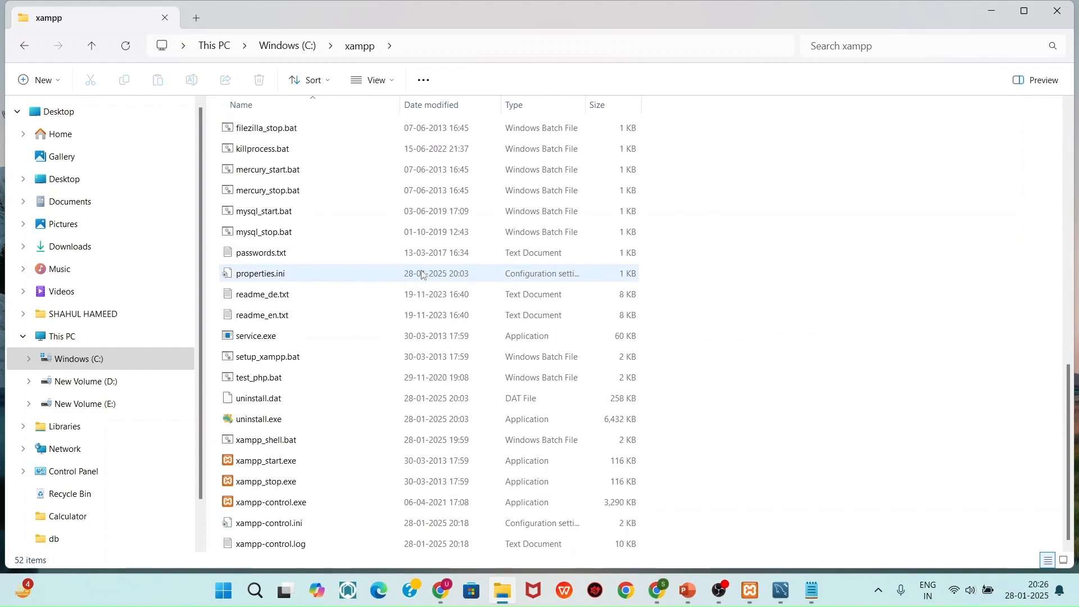
click(894, 54)
text(h)
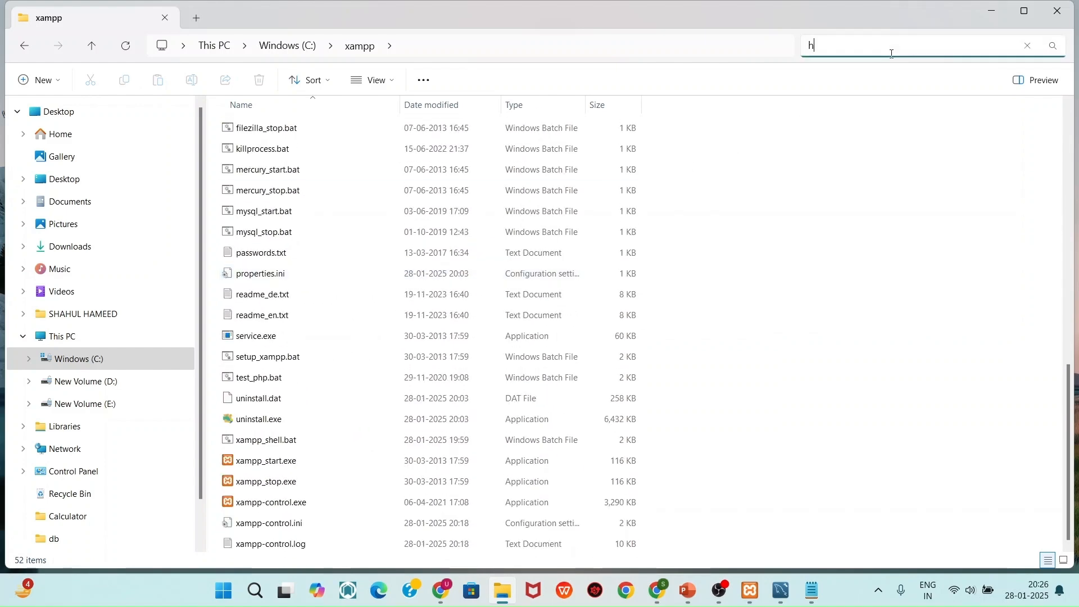
text(tdocs)
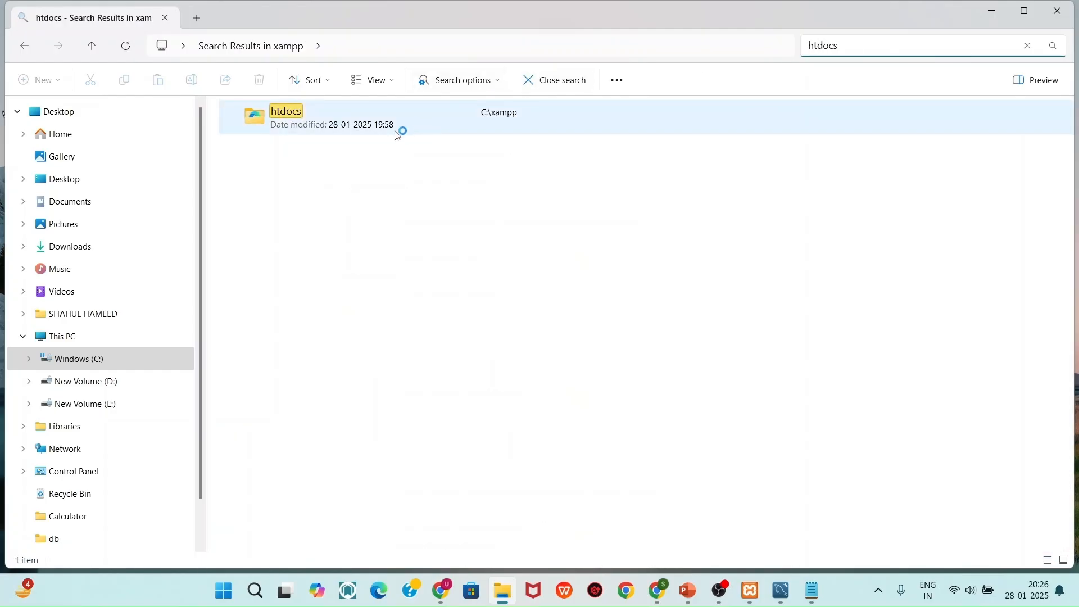
double_click(398, 132)
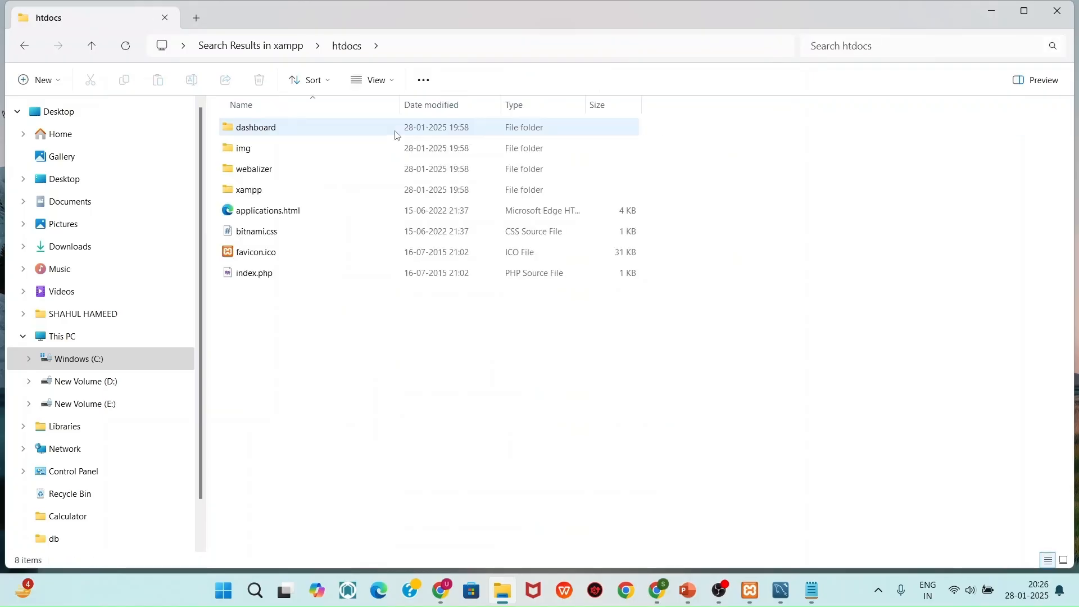
Create a new text document in htdocs and rename it hello.php, accepting the extension change
right_click(381, 307)
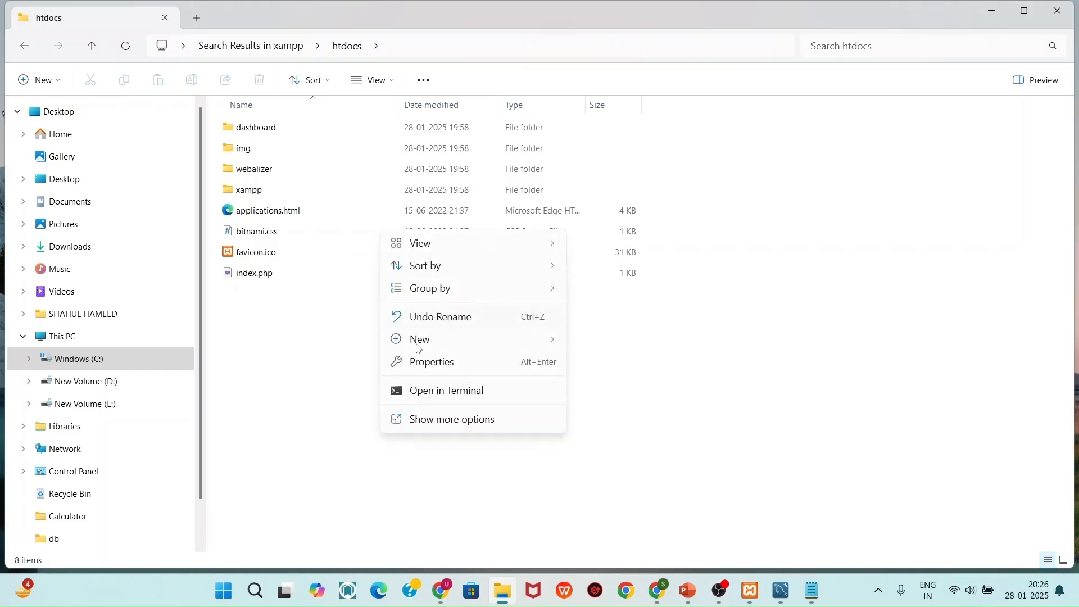
mouse_move(427, 350)
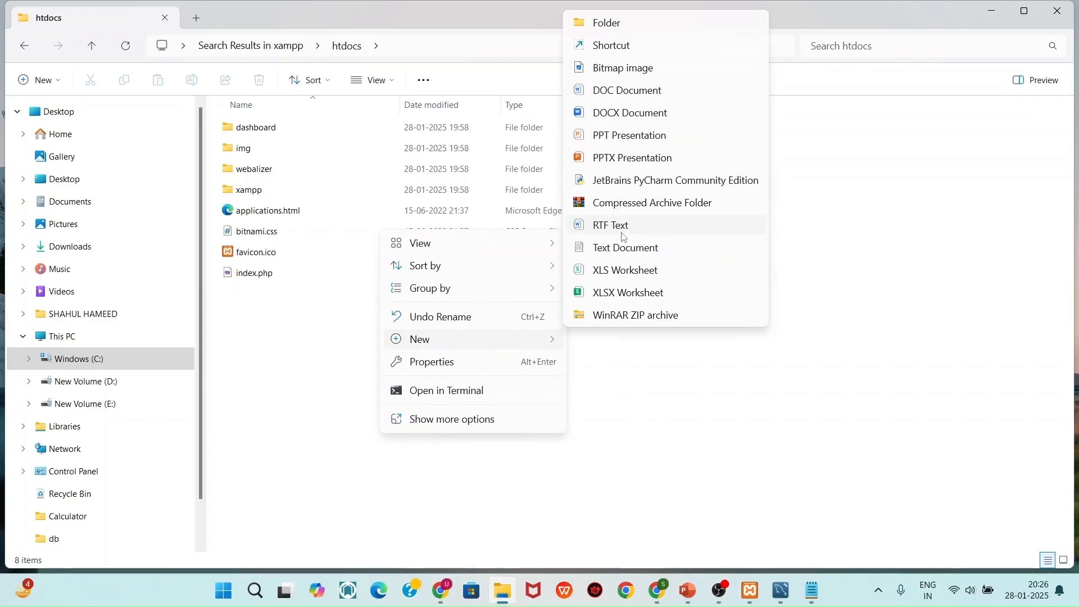
click(624, 250)
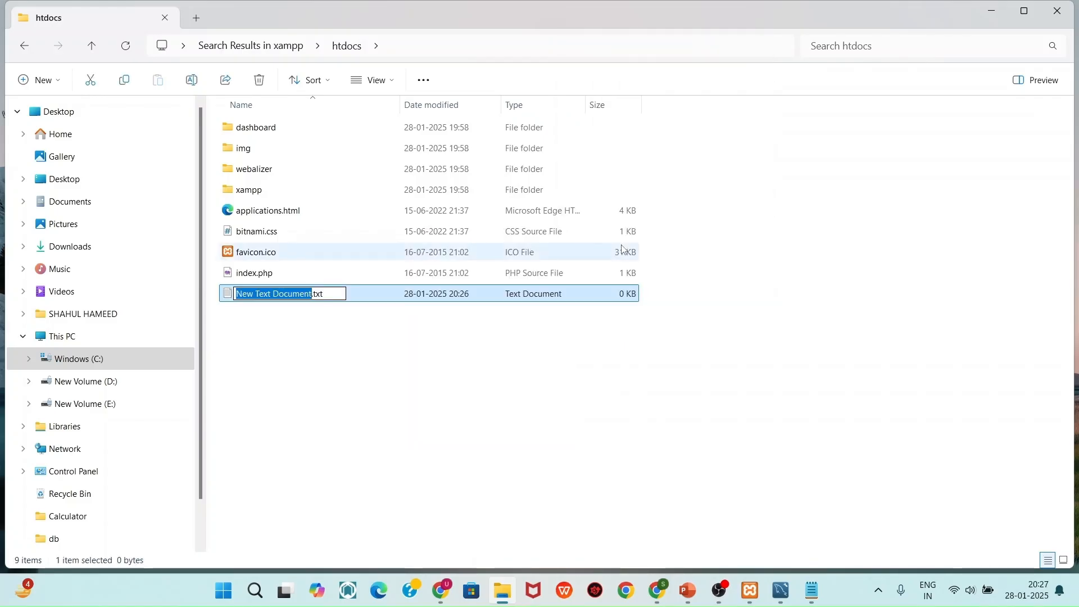
key(BackSpace)
text(hello)
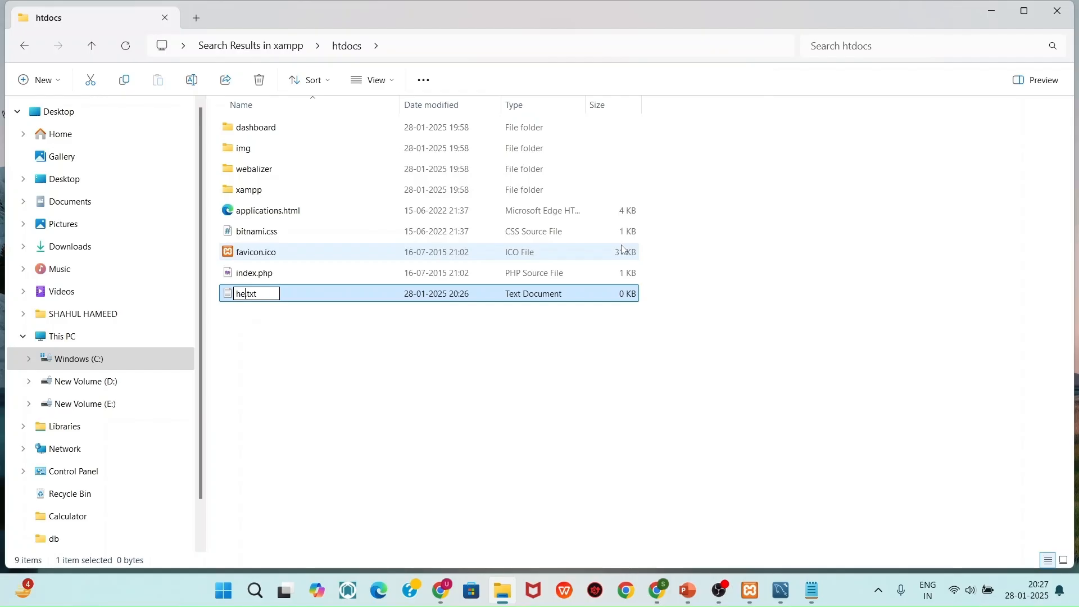
key(BackSpace)
key(BackSpace)
key(BackSpace)
text(php)
key(Return)
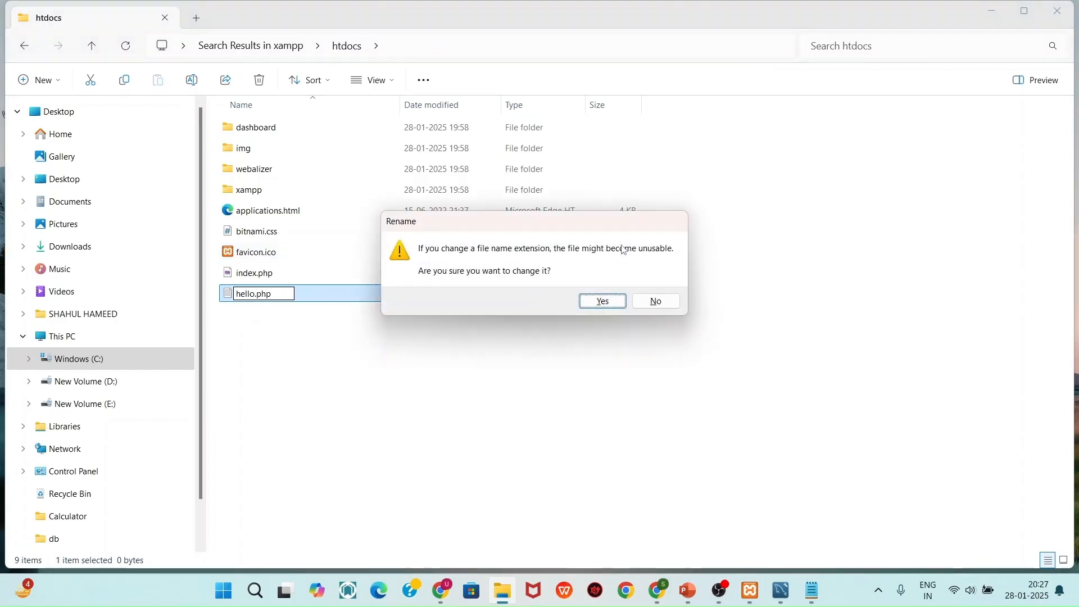
click(614, 309)
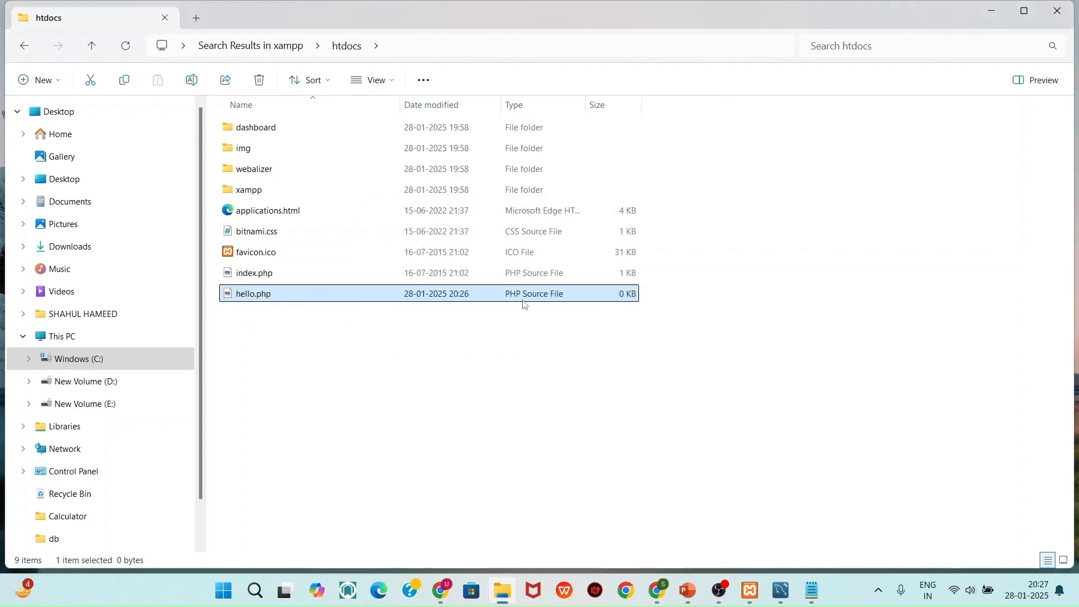
Check the folder view options, then select hello.php and bring up its context menu
click(386, 90)
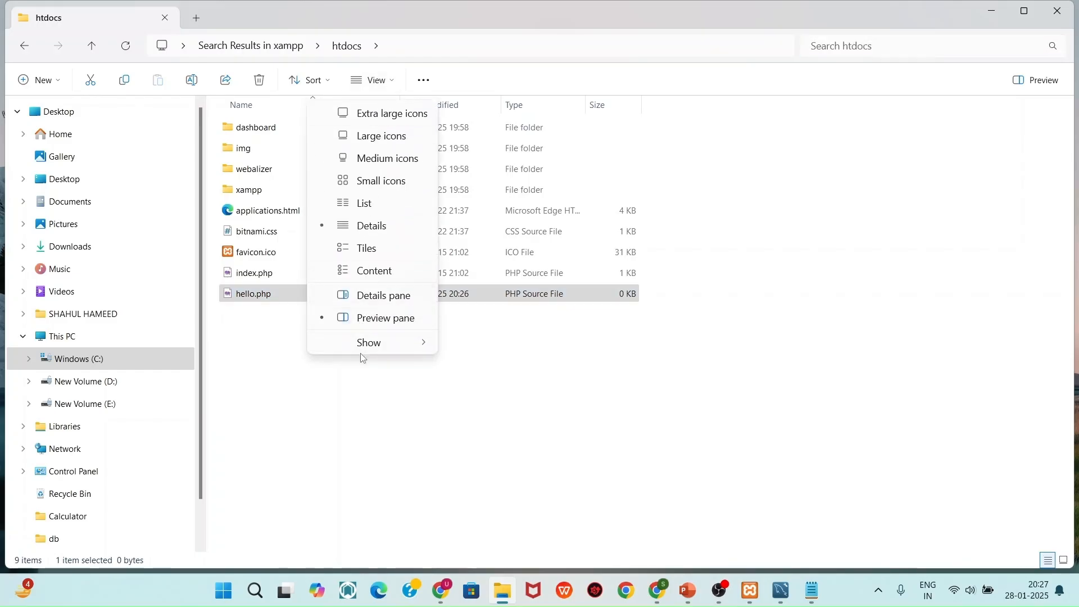
mouse_move(366, 342)
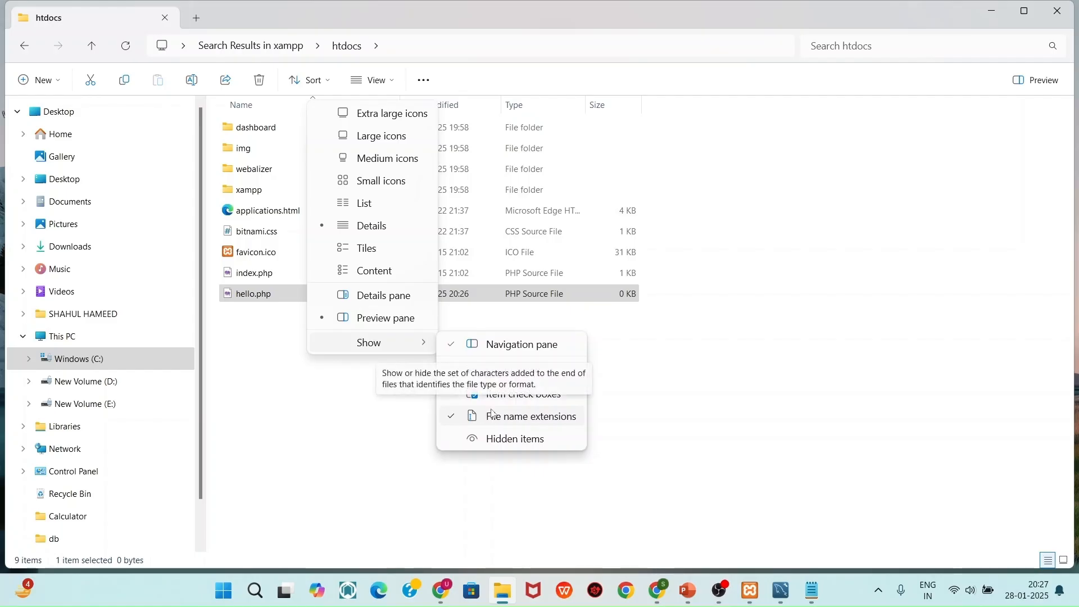
click(634, 385)
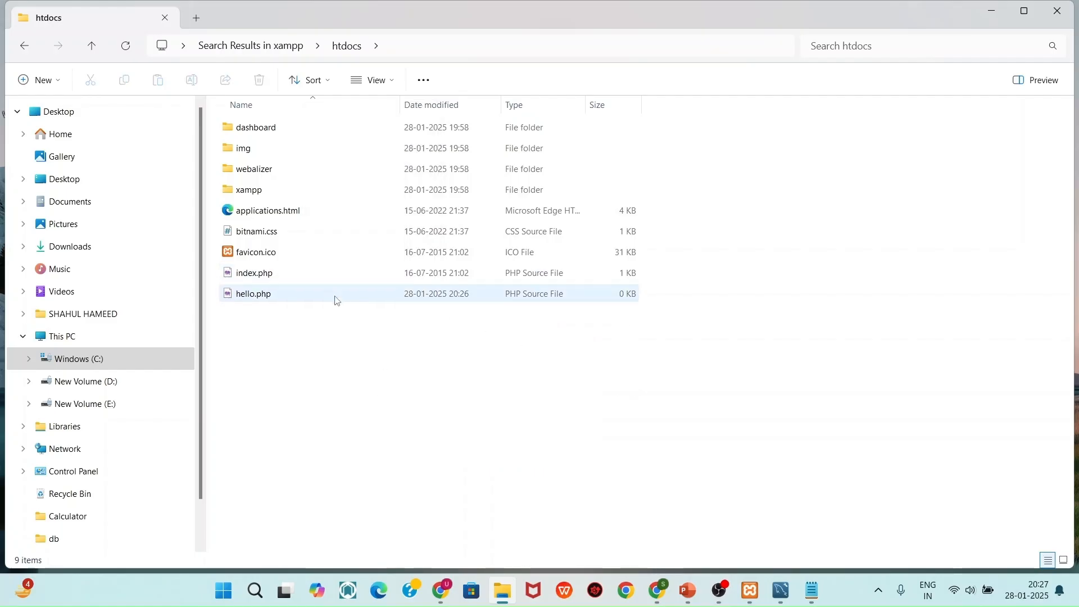
right_click(315, 301)
click(317, 302)
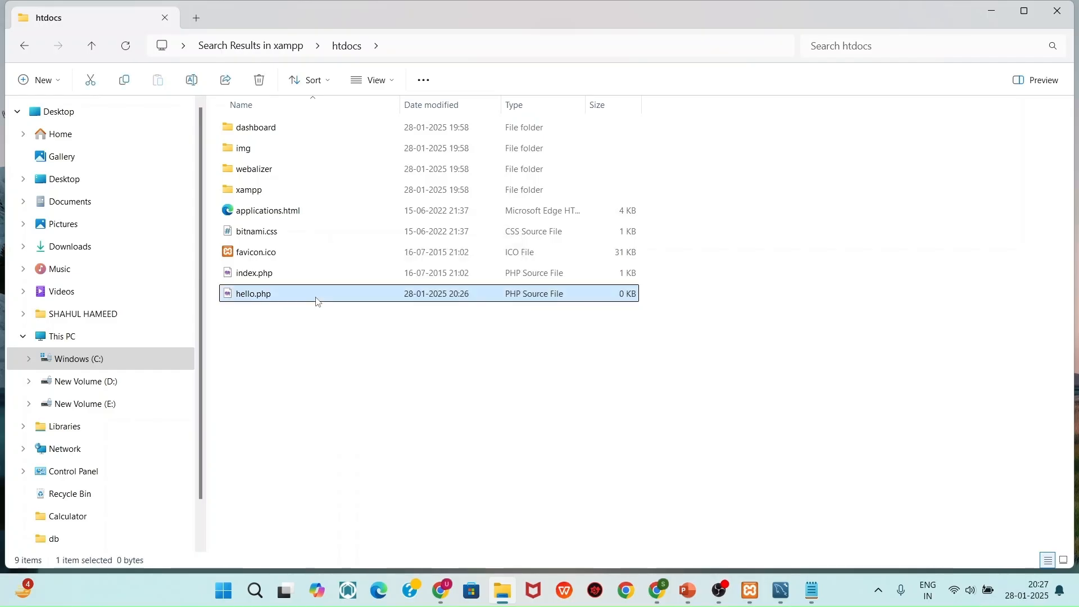
right_click(317, 302)
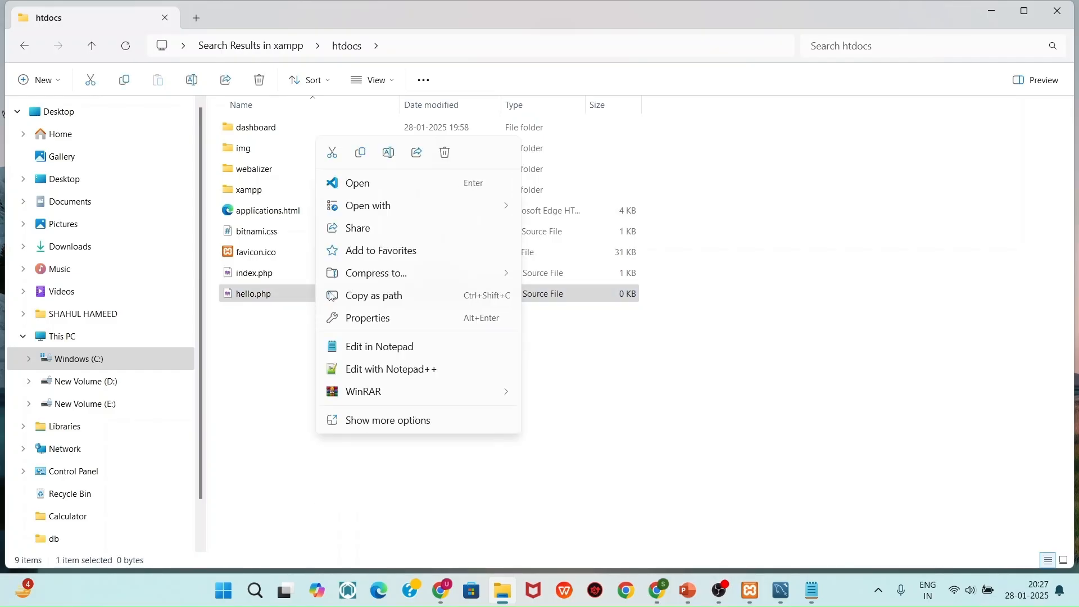
Open hello.php in VS Code and write <?php, echo "Shahul Classroom!", and ?> on three lines
click(382, 184)
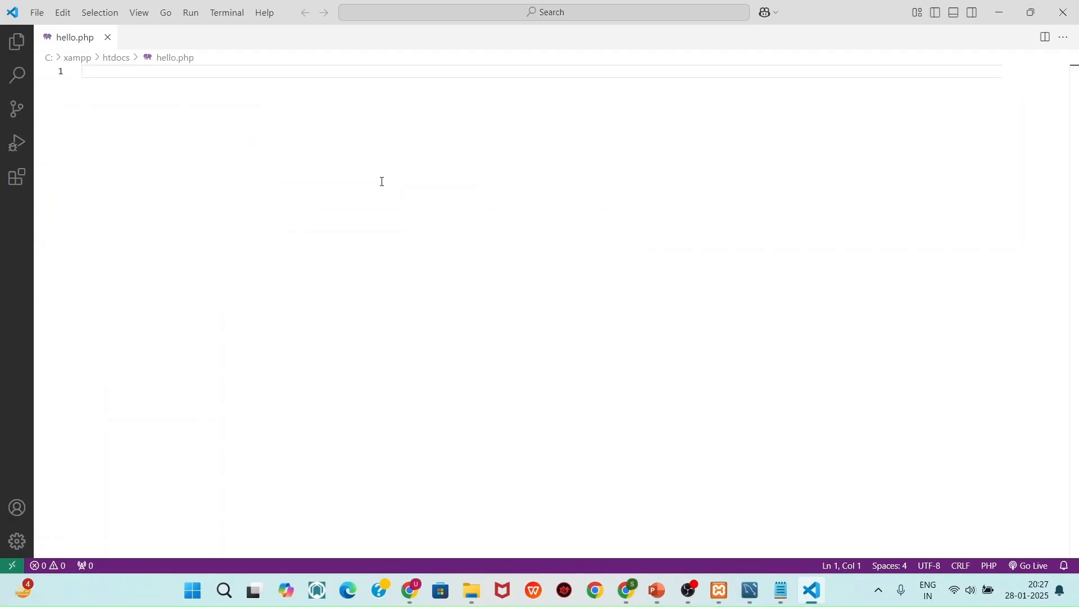
text(<?)
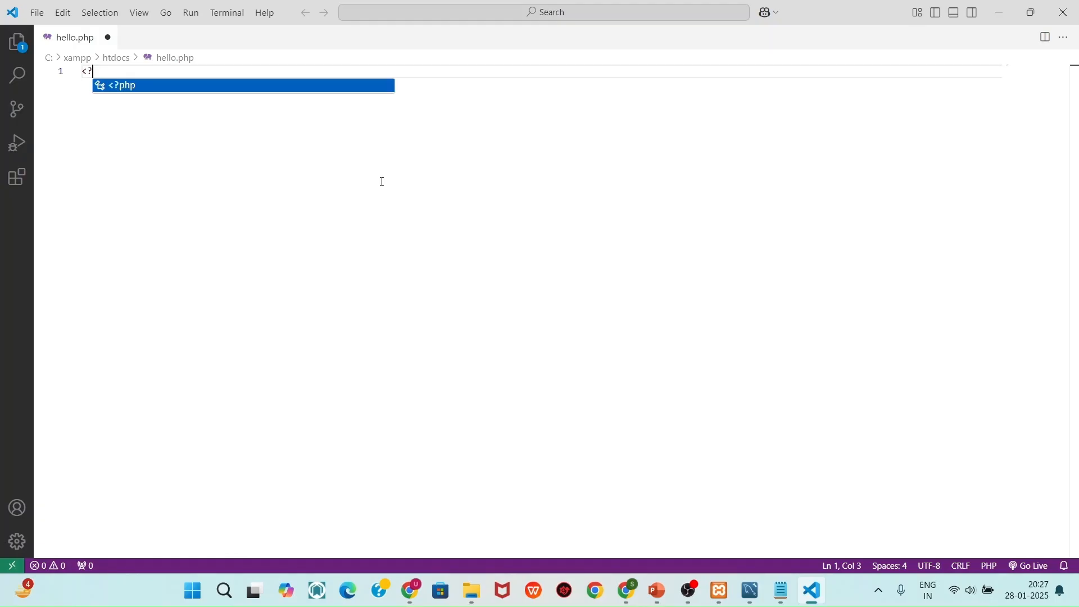
text(php)
key(Escape)
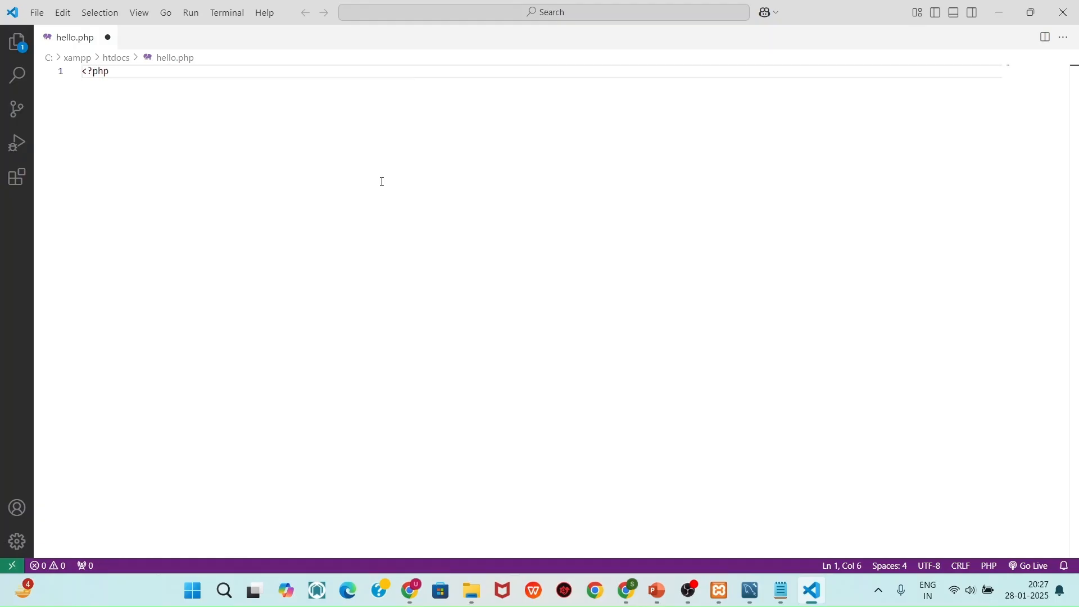
key(Return)
text(e)
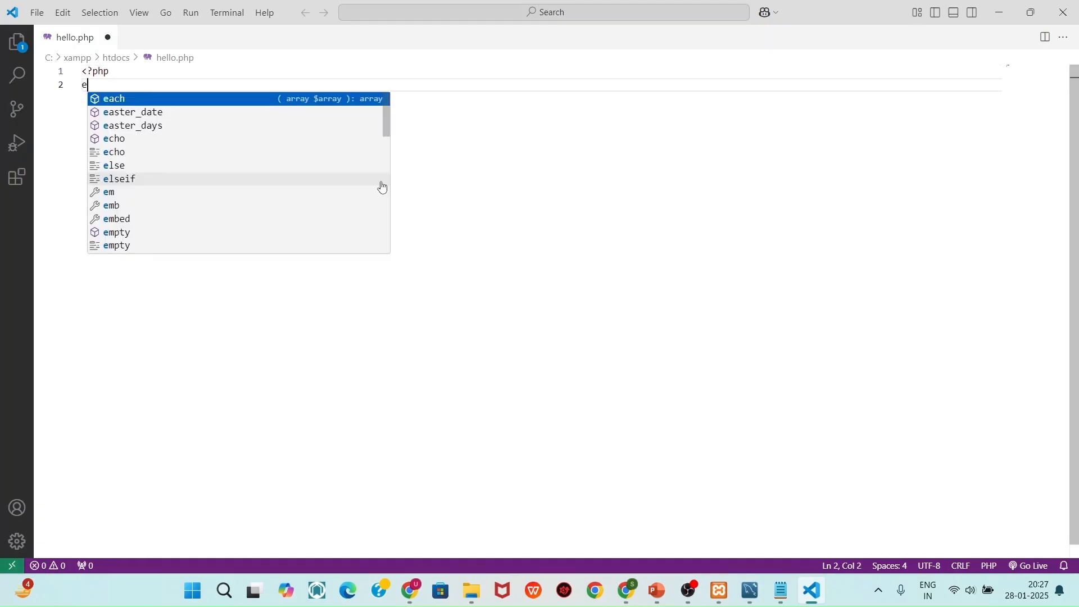
text(cho ")
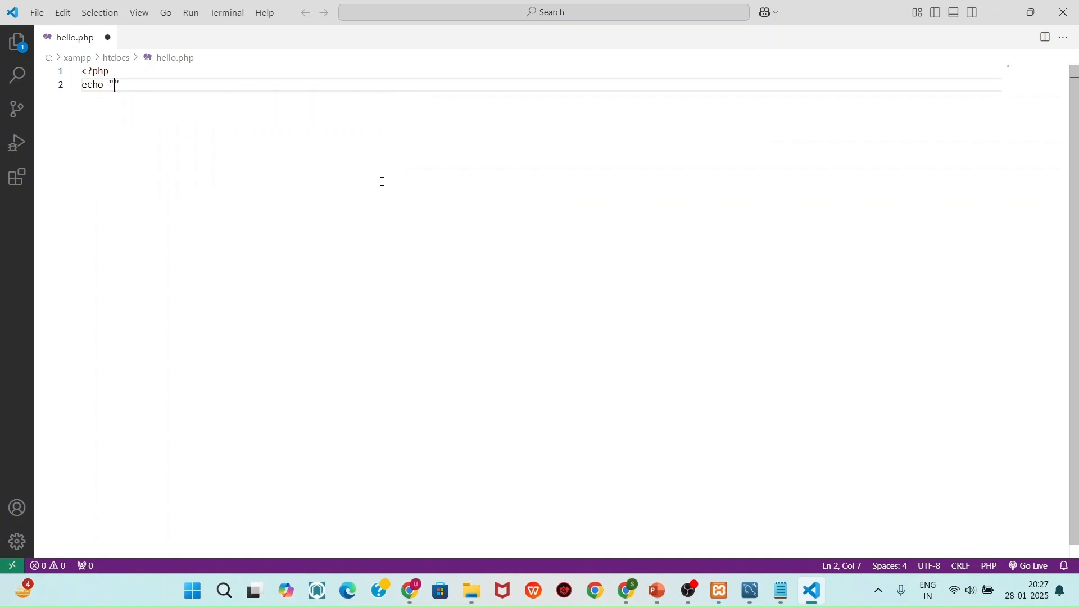
text(Shahul )
text(Classroom)
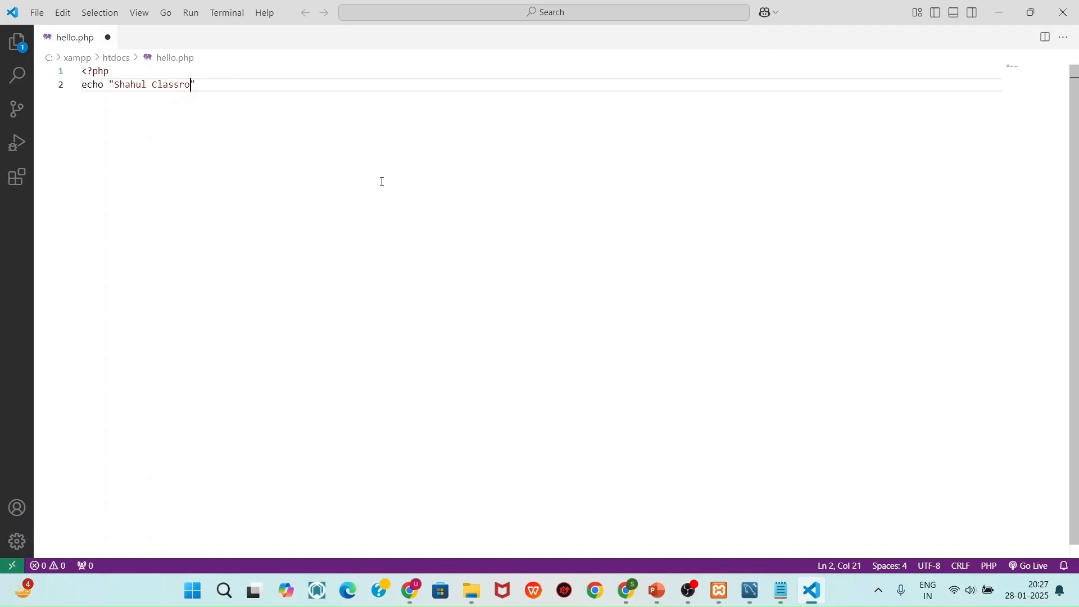
text(!)
key(Return)
text(?>)
Save hello.php and close Visual Studio Code
key(ctrl+s)
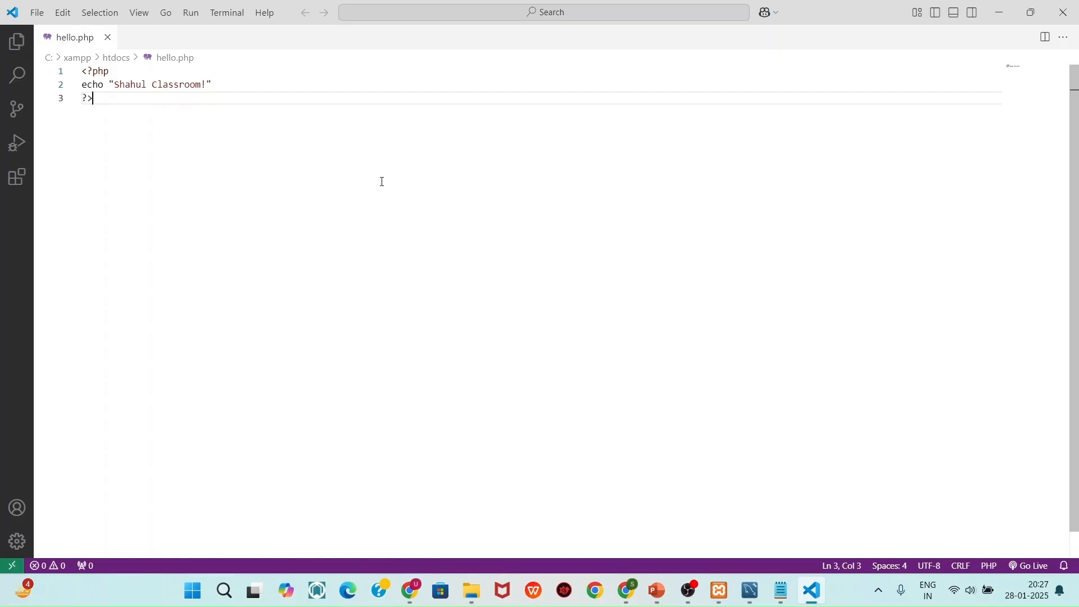
click(30, 14)
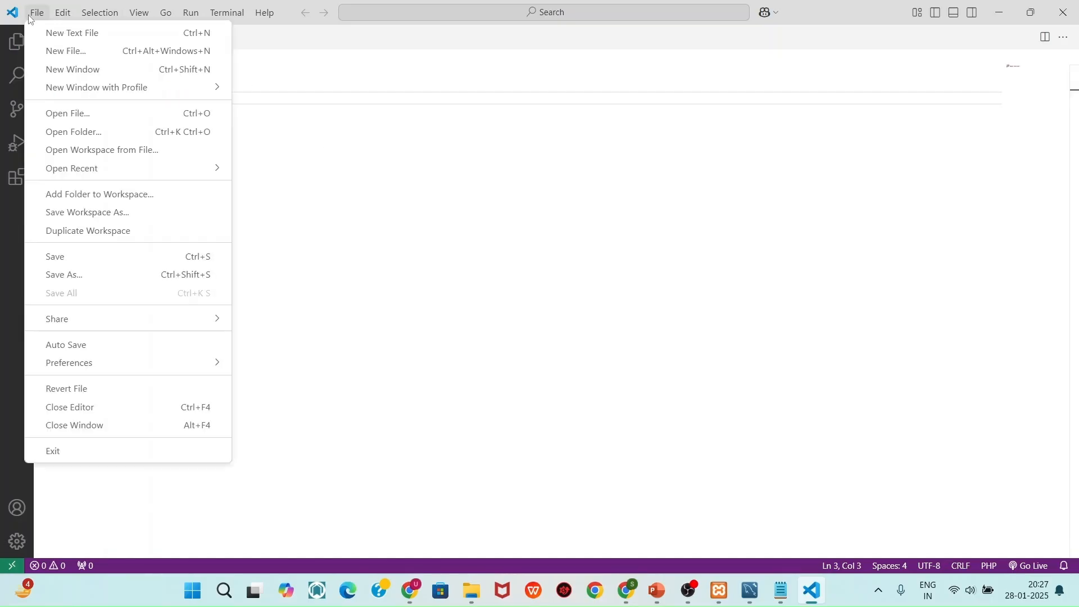
click(72, 257)
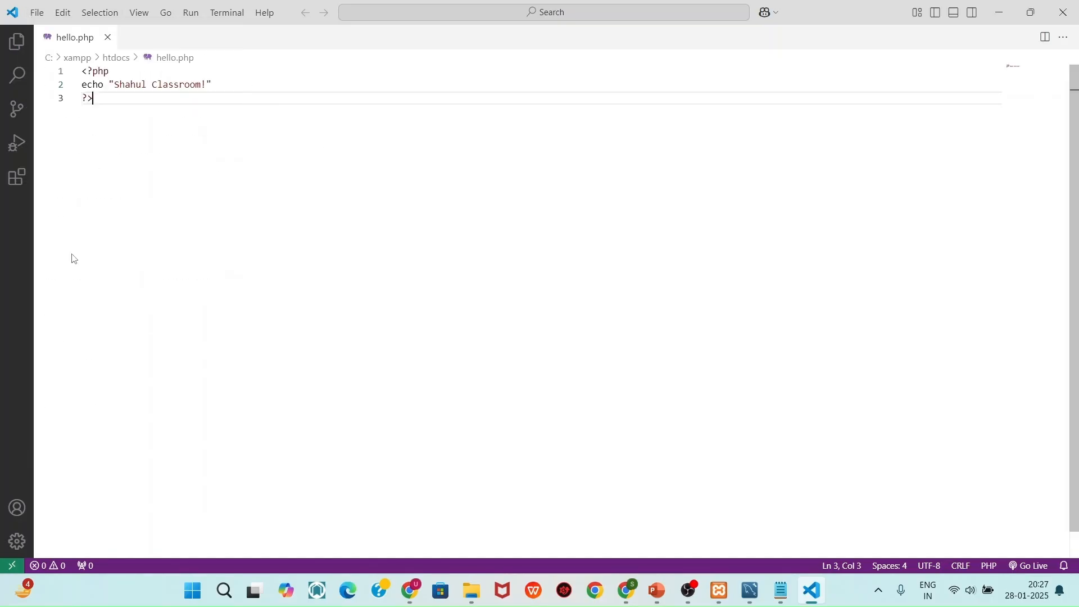
click(1065, 12)
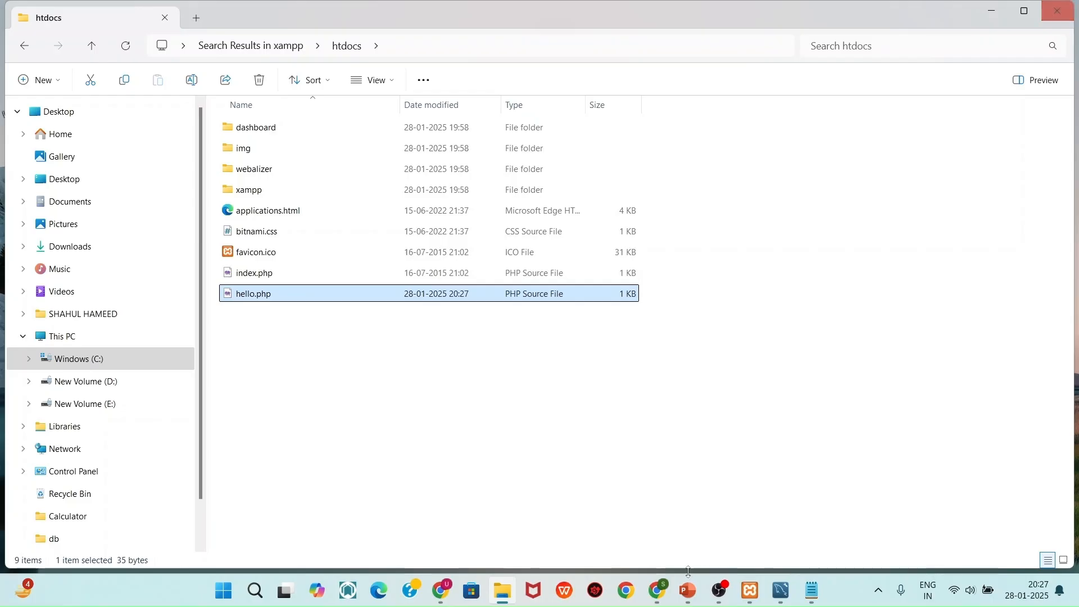
Open a new Chrome tab with localhost/ in the address bar, then return to htdocs
click(658, 590)
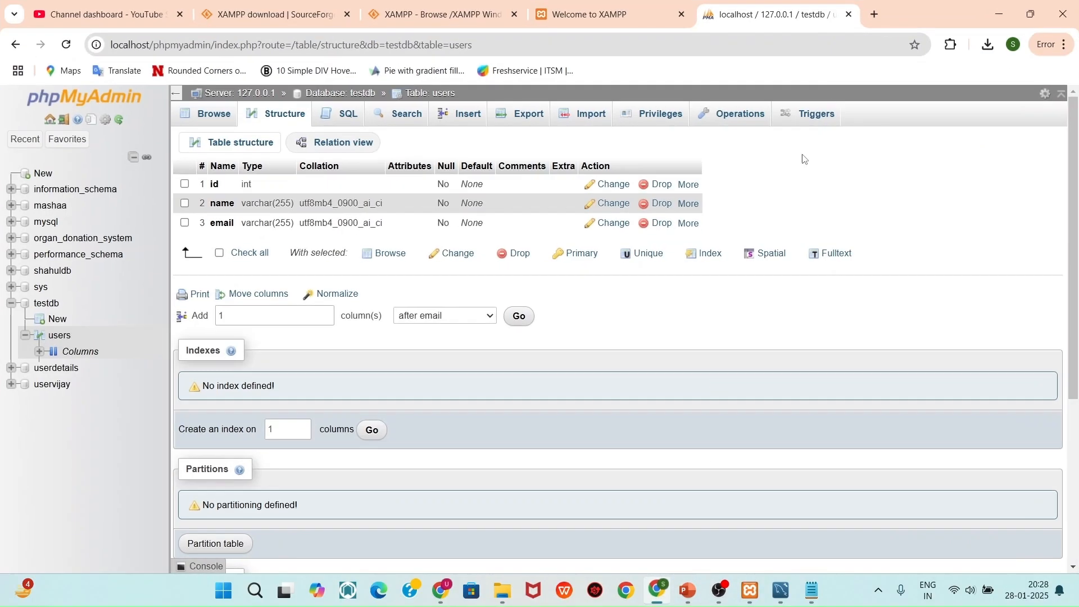
click(875, 15)
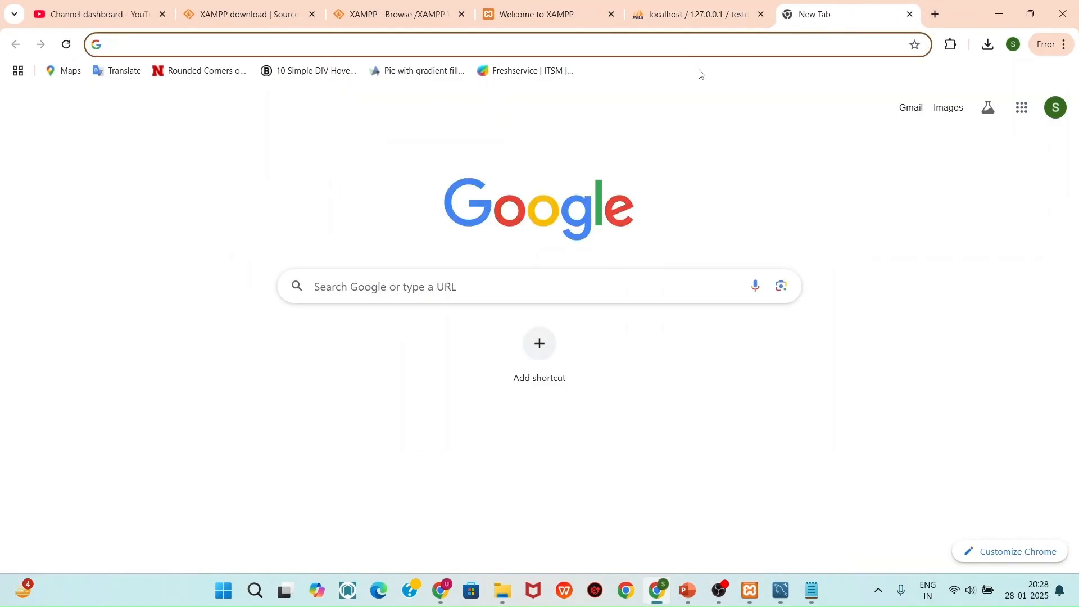
text(localhost)
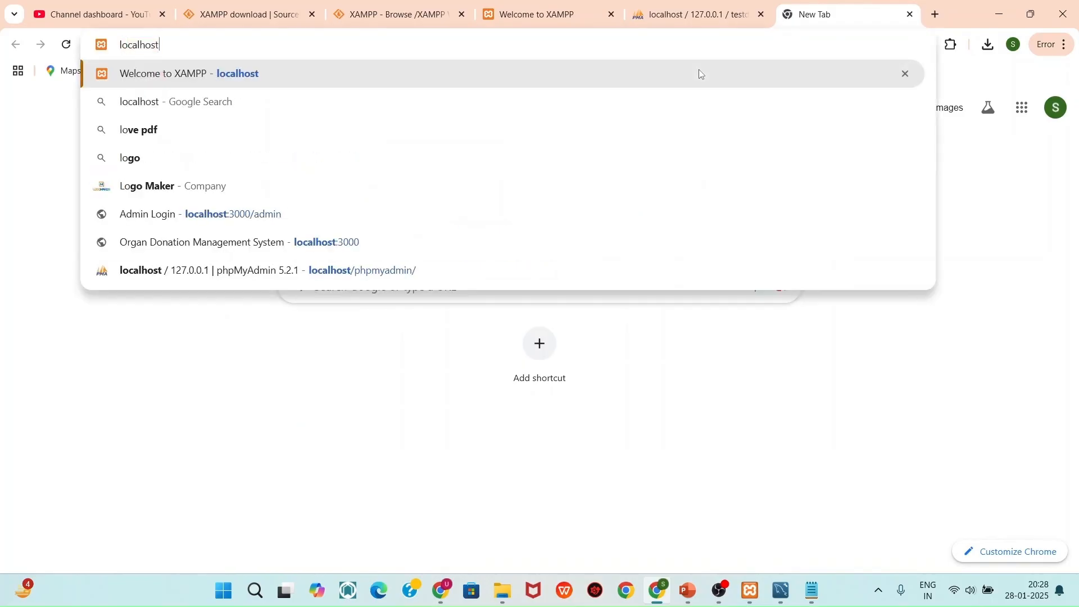
text(/)
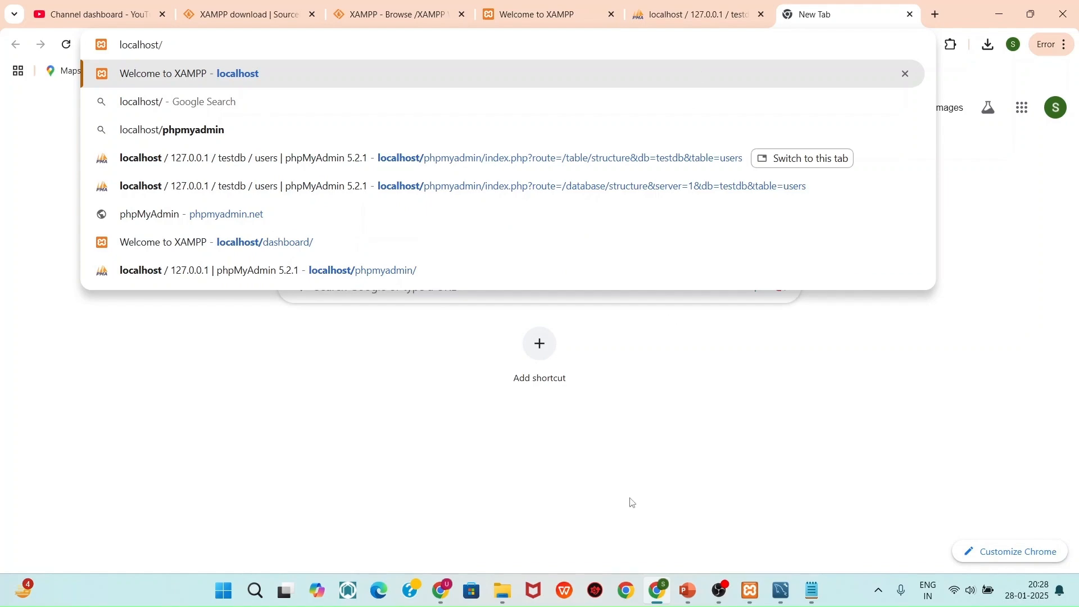
click(504, 591)
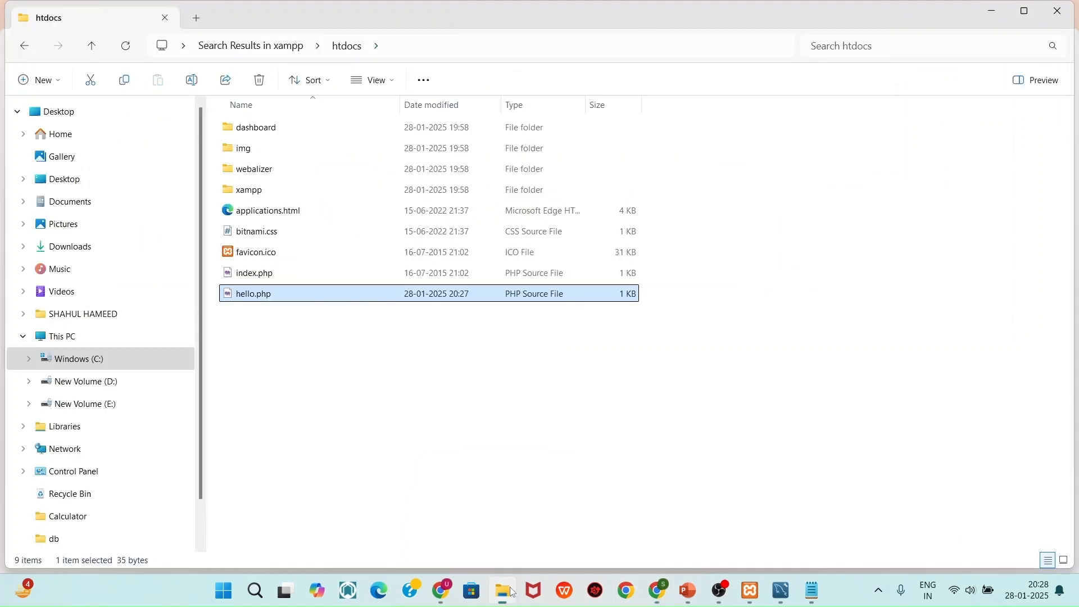
Load localhost/hello.php in Chrome, highlight the rendered classroom greeting, then minimize the browser
click(512, 591)
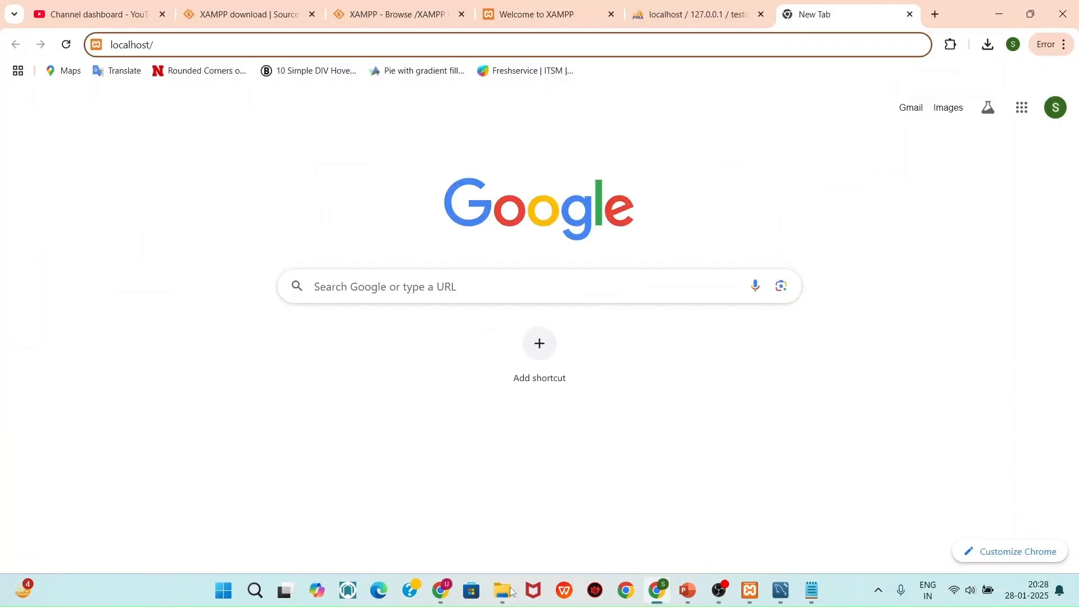
text(hello.p)
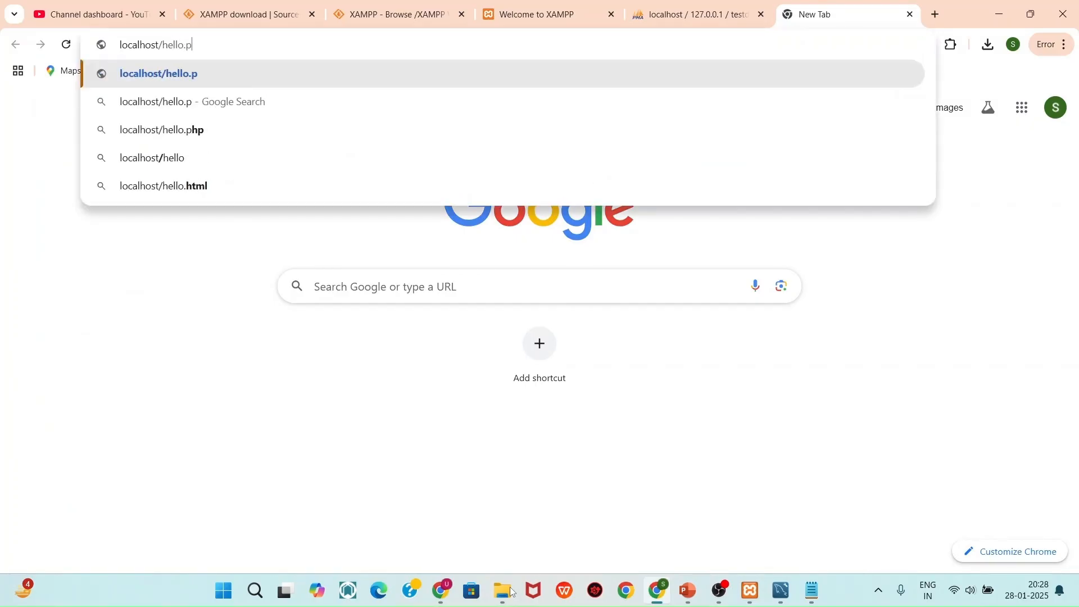
text(hp)
key(Return)
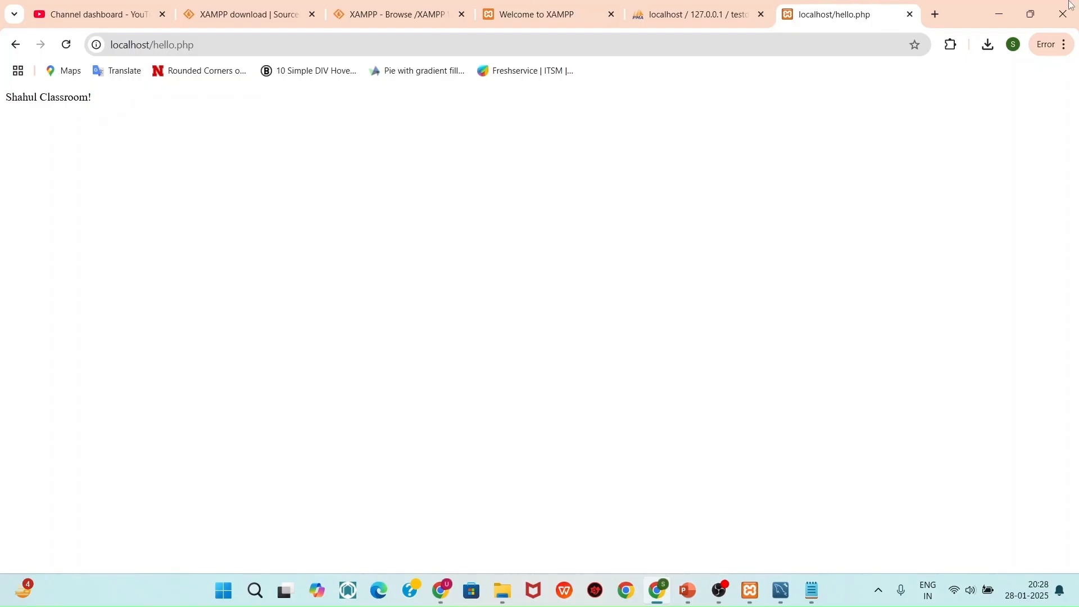
drag(166, 106, 2, 107)
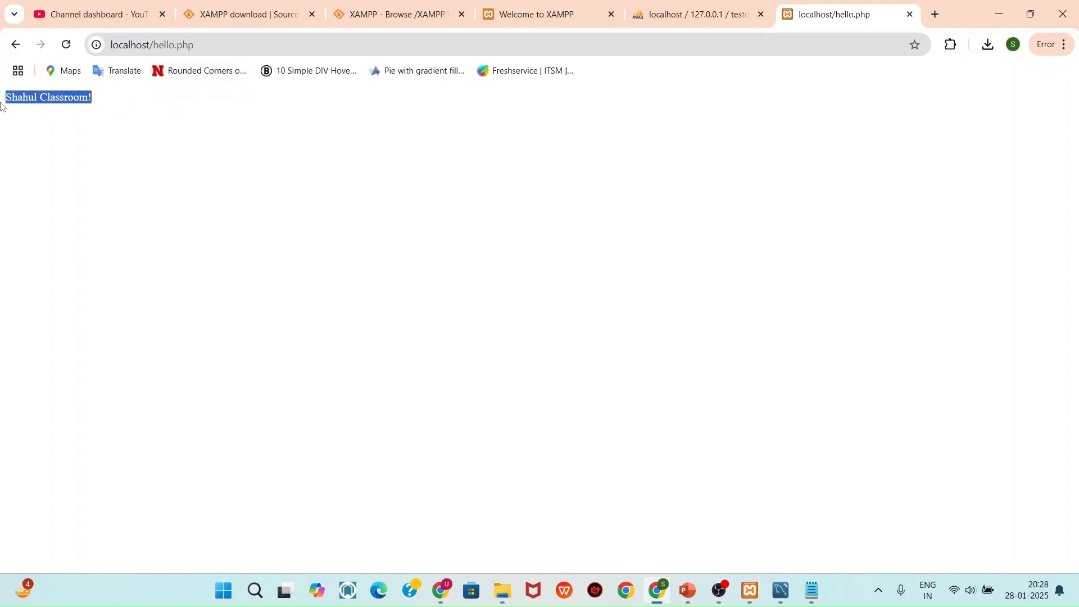
click(1000, 14)
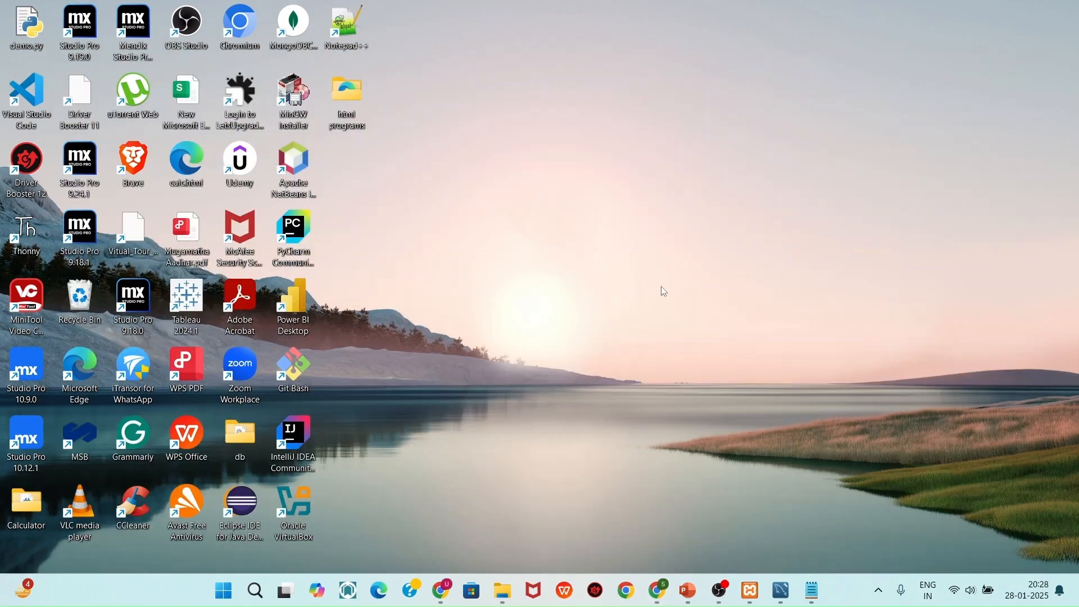